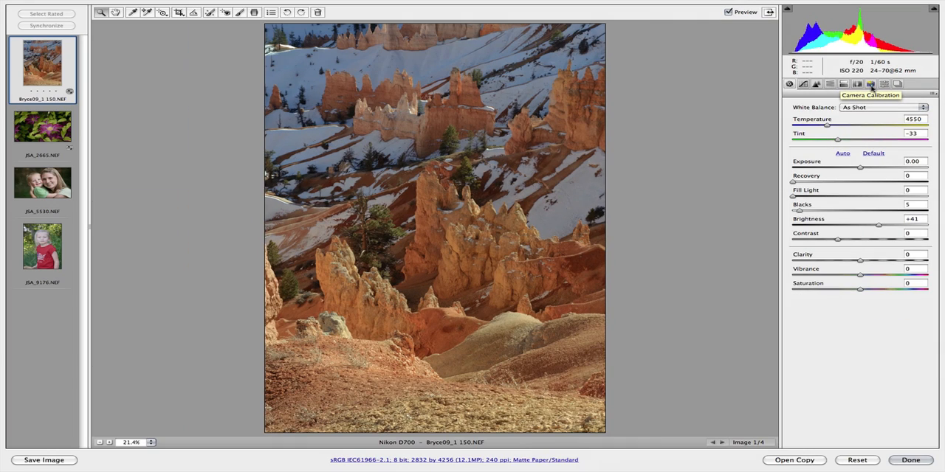
# Step: Set the canyon photo's camera calibration profile to Camera Landscape
pyautogui.click(871, 82)
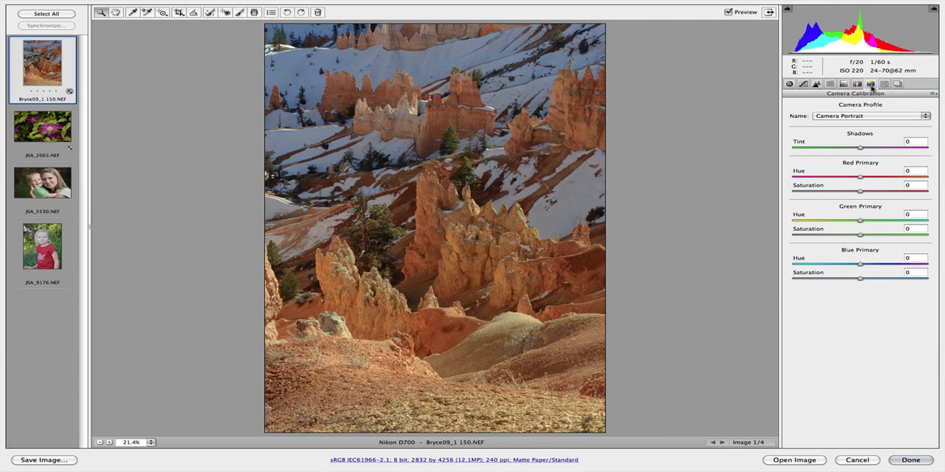
pyautogui.click(846, 116)
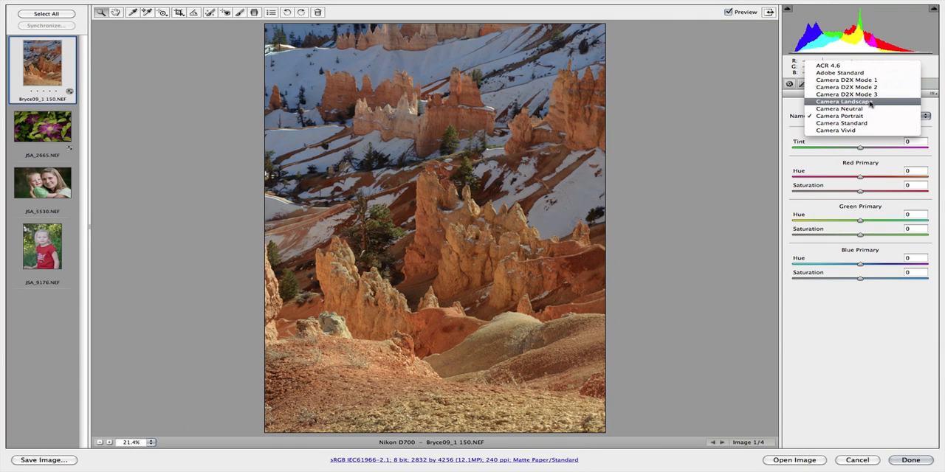
pyautogui.click(863, 102)
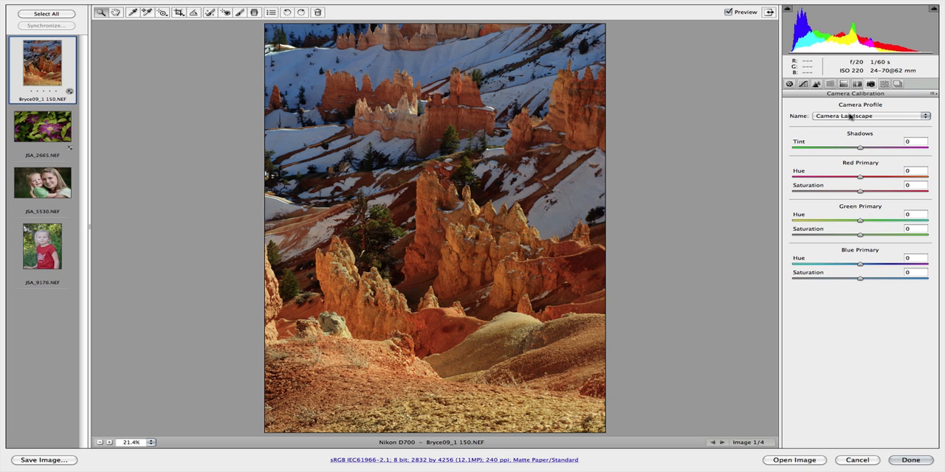
# Step: Try the ACR 4.6, Adobe Standard and Camera D2X Mode 1 profiles on the canyon photo
pyautogui.click(849, 117)
pyautogui.click(849, 83)
pyautogui.click(847, 117)
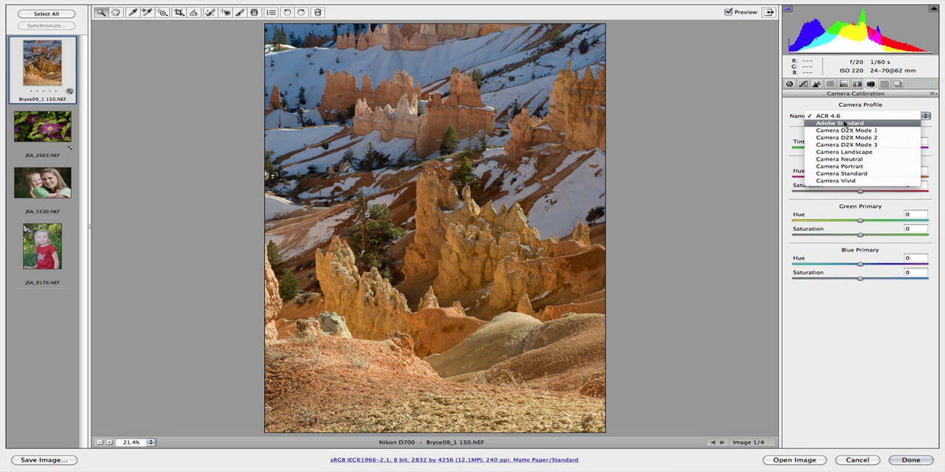
pyautogui.click(846, 124)
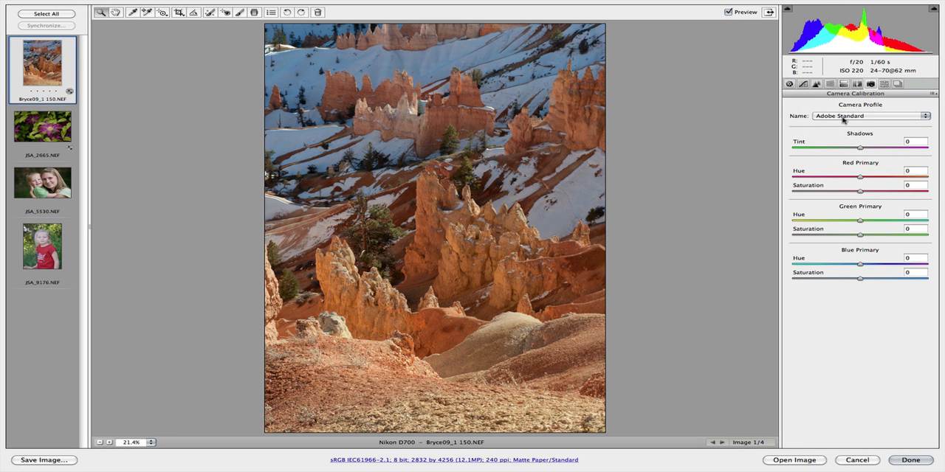
pyautogui.click(843, 118)
pyautogui.click(844, 124)
# Step: Try the Camera D2X Mode 2 and Mode 3 profiles, followed by Camera Landscape
pyautogui.click(843, 118)
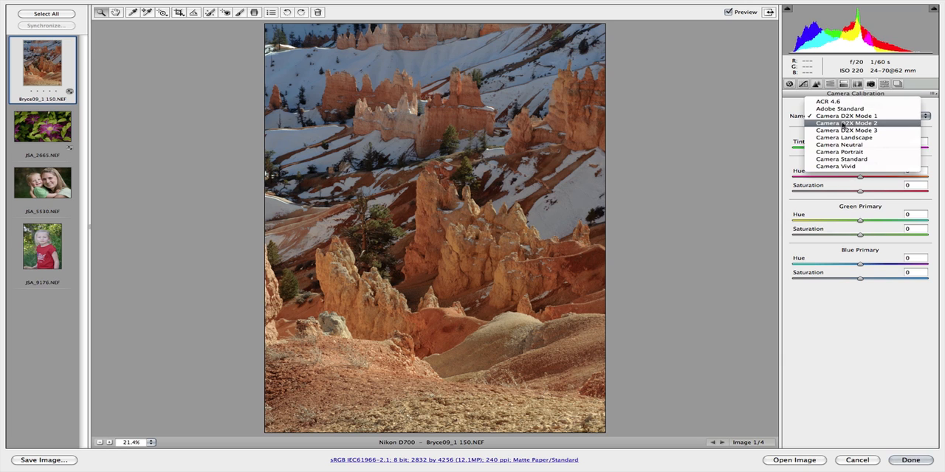
pyautogui.click(843, 124)
pyautogui.click(844, 118)
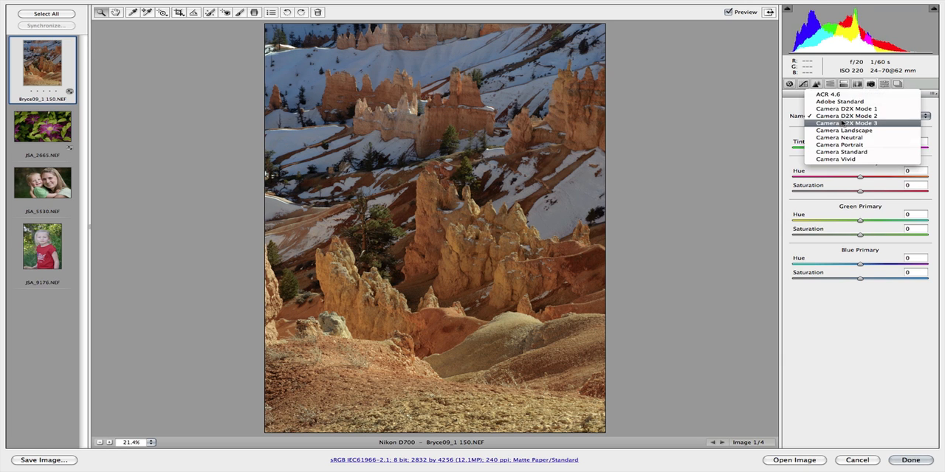
pyautogui.click(843, 123)
pyautogui.click(843, 118)
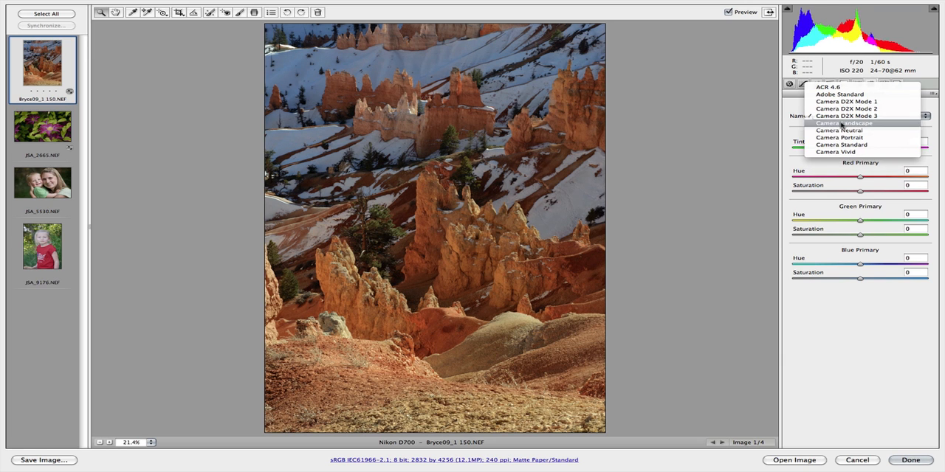
pyautogui.click(843, 124)
# Step: Try the Camera Neutral, Portrait, Standard and Vivid profiles, and return to Camera Landscape
pyautogui.click(847, 116)
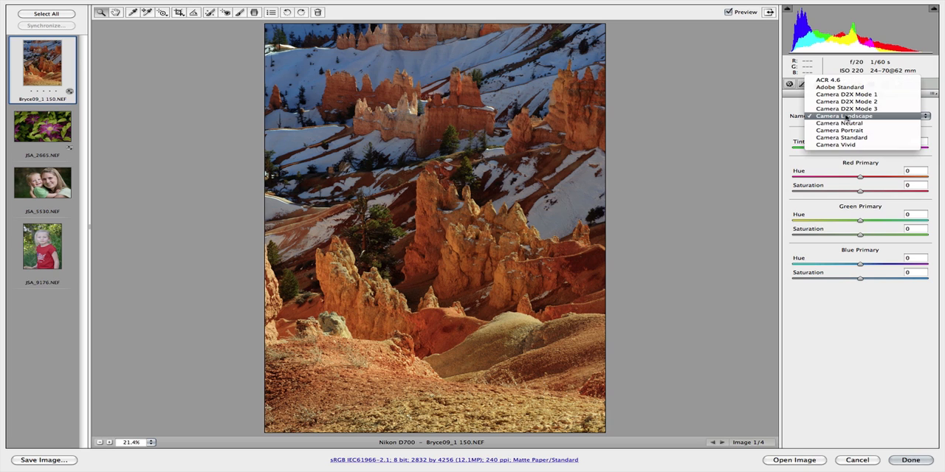
pyautogui.click(844, 123)
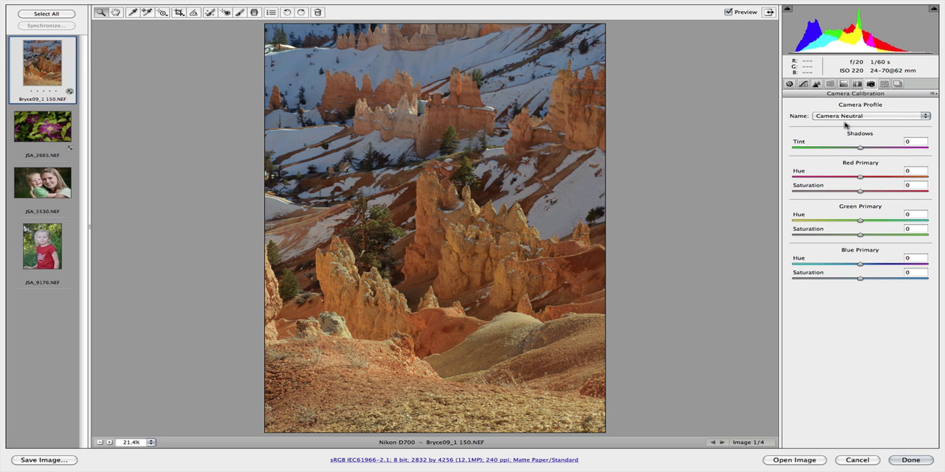
pyautogui.click(847, 116)
pyautogui.click(845, 124)
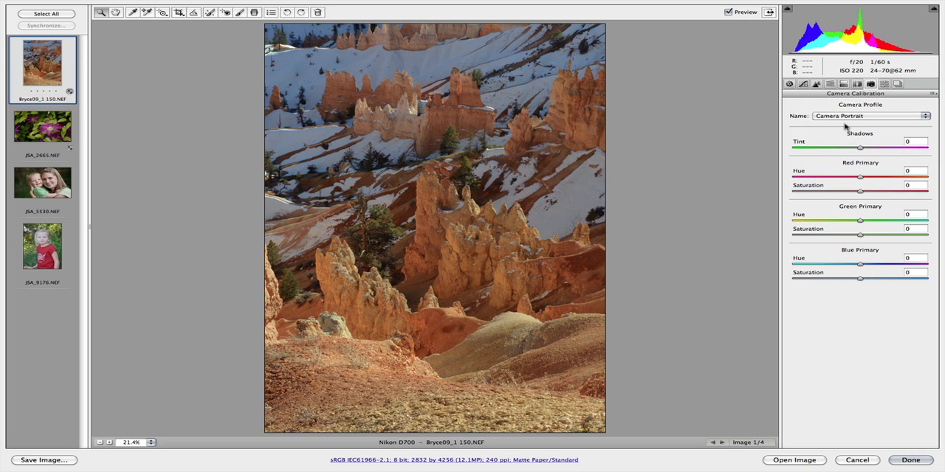
pyautogui.click(847, 116)
pyautogui.click(847, 120)
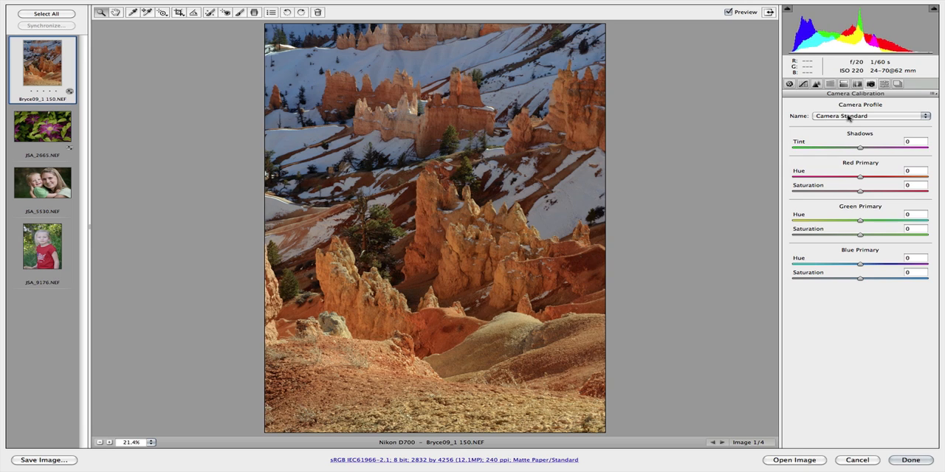
pyautogui.click(847, 116)
pyautogui.click(848, 124)
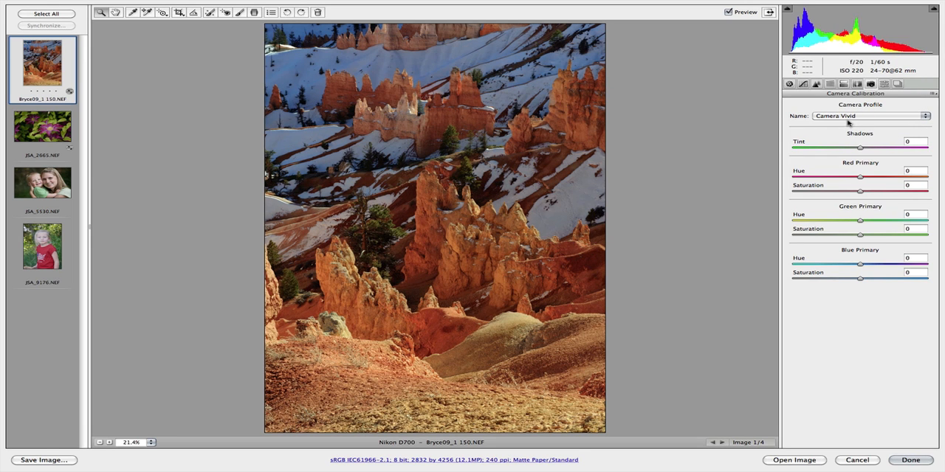
pyautogui.click(849, 118)
pyautogui.click(849, 87)
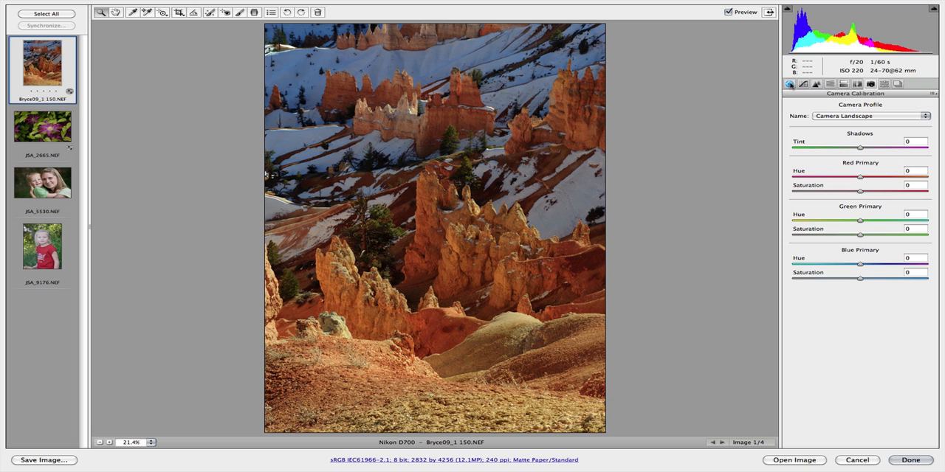
# Step: Warm the photo's white balance by setting the temperature to 5900 and the tint to -34
pyautogui.click(790, 84)
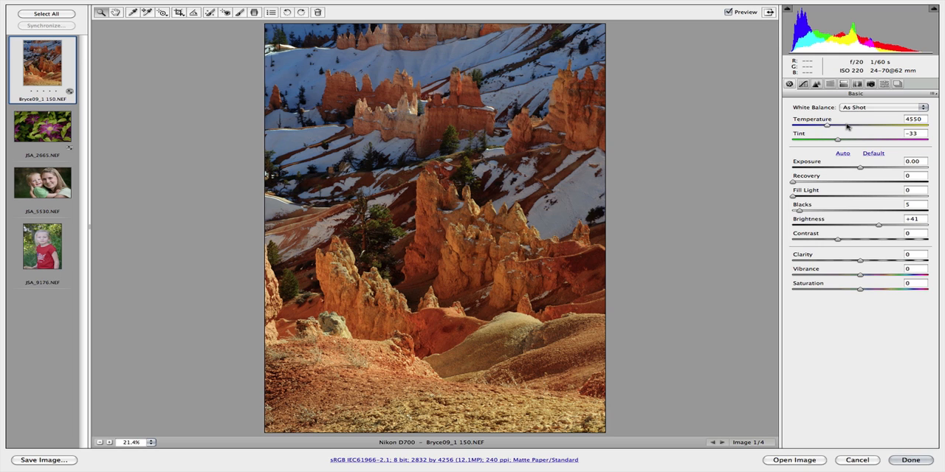
pyautogui.moveTo(827, 126); pyautogui.dragTo(836, 144)
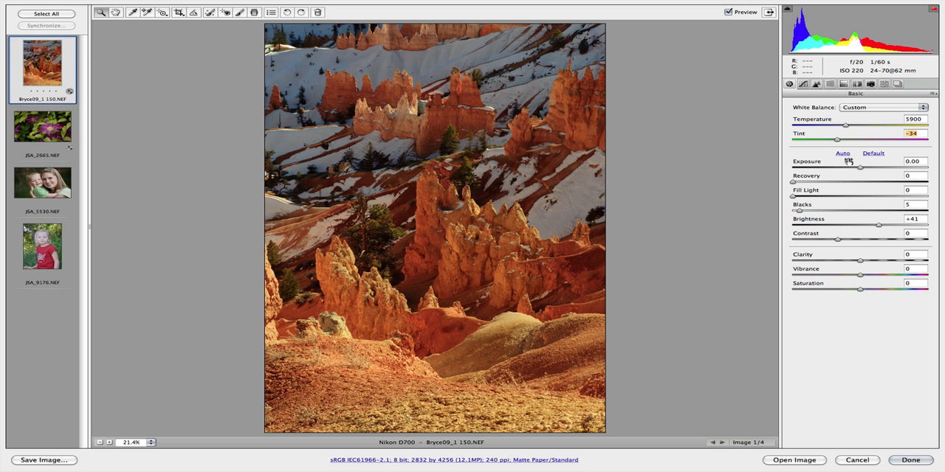
# Step: Adjust the photo's tones with an exposure of +0.25, fill light of 10 and blacks of 13
pyautogui.moveTo(860, 168); pyautogui.dragTo(869, 170)
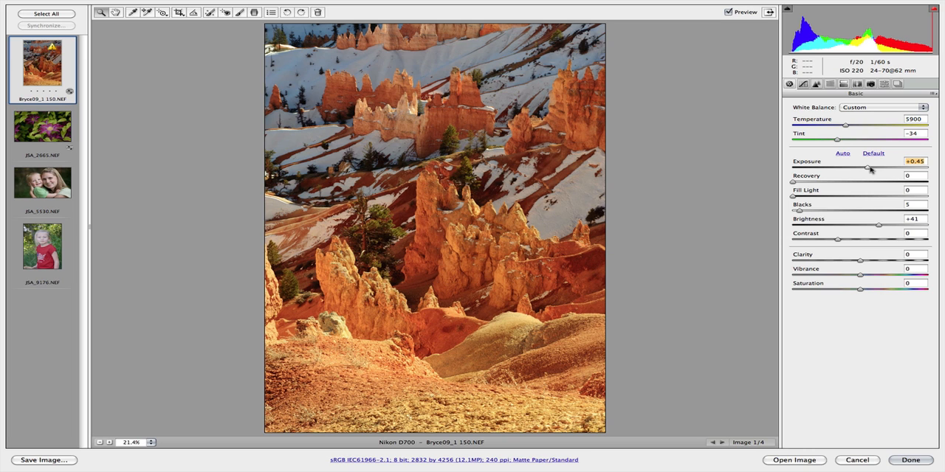
pyautogui.moveTo(871, 170); pyautogui.dragTo(866, 170)
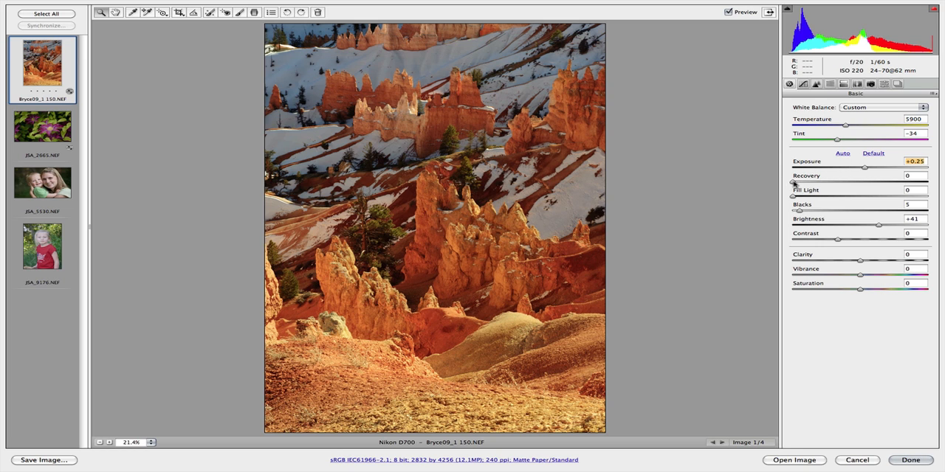
pyautogui.moveTo(794, 183); pyautogui.dragTo(812, 211)
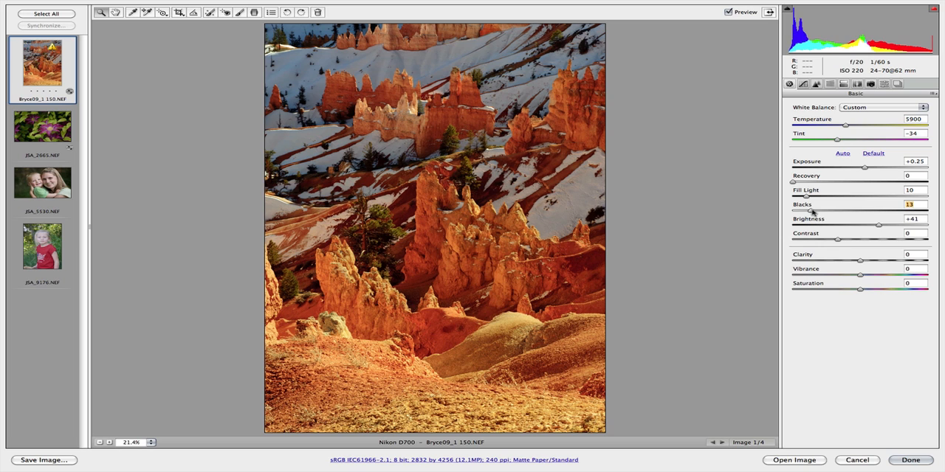
# Step: Set the brightness to +44, try a contrast of -5, and reset the contrast to 0
pyautogui.click(878, 225)
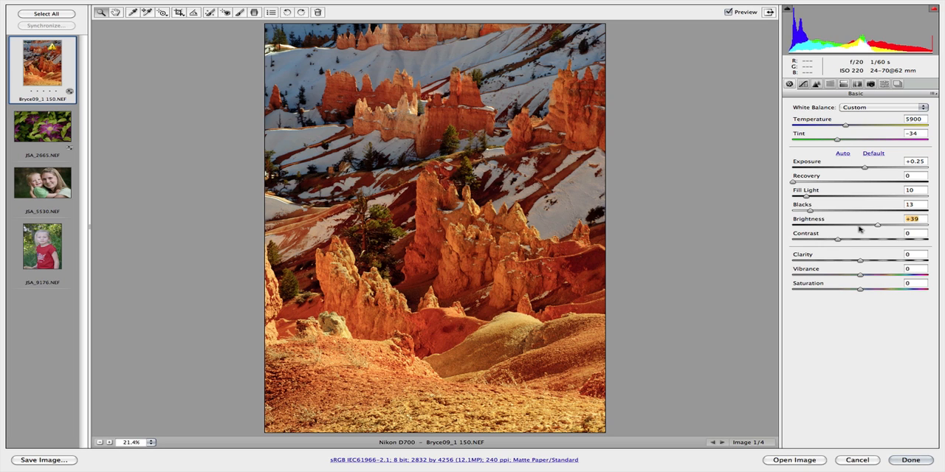
pyautogui.moveTo(859, 228); pyautogui.dragTo(880, 229)
pyautogui.moveTo(840, 241); pyautogui.dragTo(836, 242)
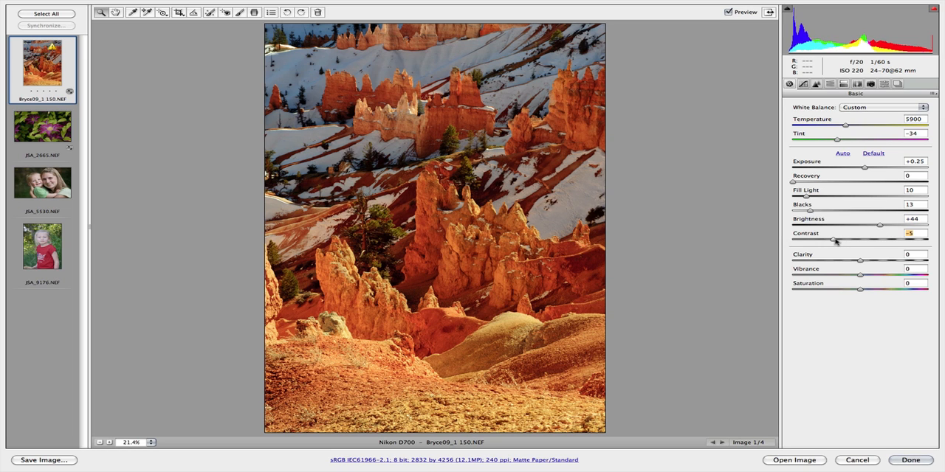
pyautogui.doubleClick(832, 241)
# Step: Set the clarity to +24 and the vibrance to +19, keeping the saturation at 0
pyautogui.moveTo(860, 261)
pyautogui.mouseDown()
pyautogui.moveTo(927, 262)
pyautogui.moveTo(796, 262)
pyautogui.moveTo(869, 260)
pyautogui.mouseUp()
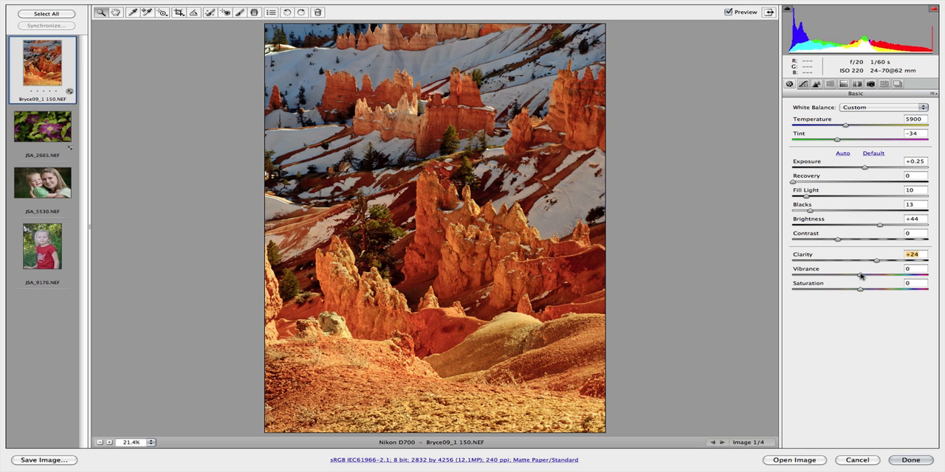
pyautogui.moveTo(860, 275)
pyautogui.mouseDown()
pyautogui.moveTo(926, 275)
pyautogui.moveTo(858, 275)
pyautogui.moveTo(877, 275)
pyautogui.moveTo(859, 290)
pyautogui.mouseUp()
# Step: Compare the photo with and without the basic adjustments by toggling the preview
pyautogui.click(730, 12)
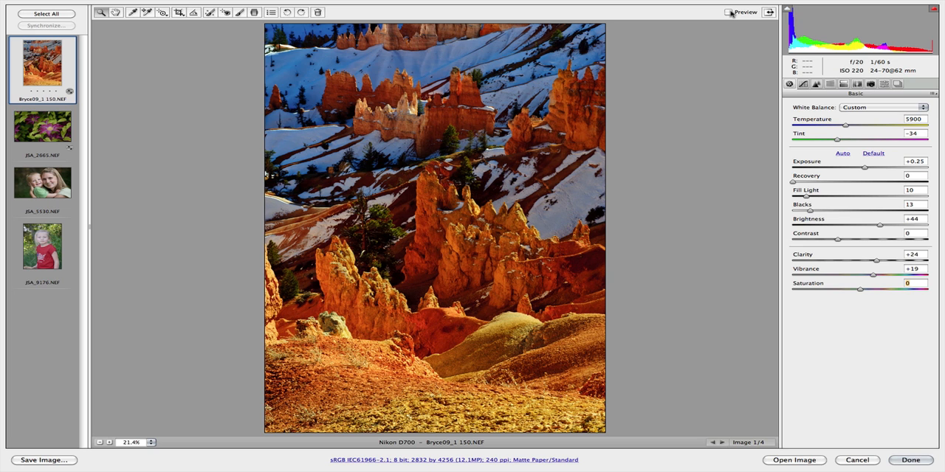
pyautogui.click(730, 13)
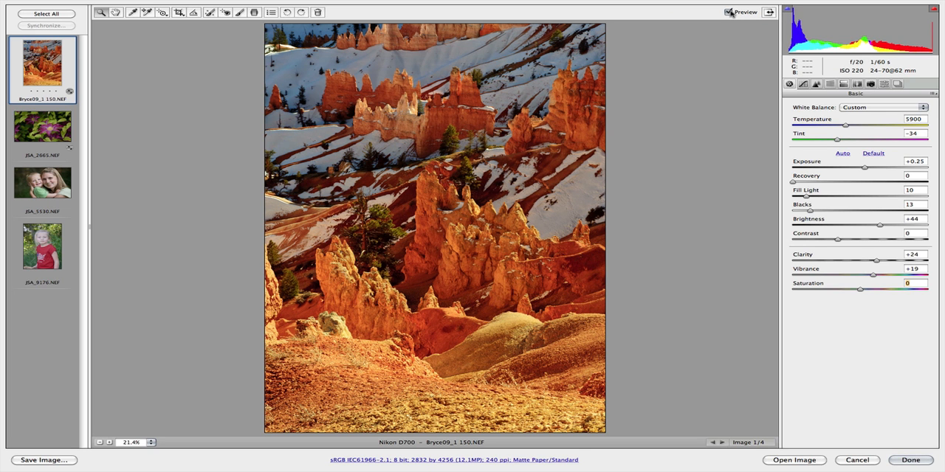
pyautogui.click(729, 12)
pyautogui.click(729, 13)
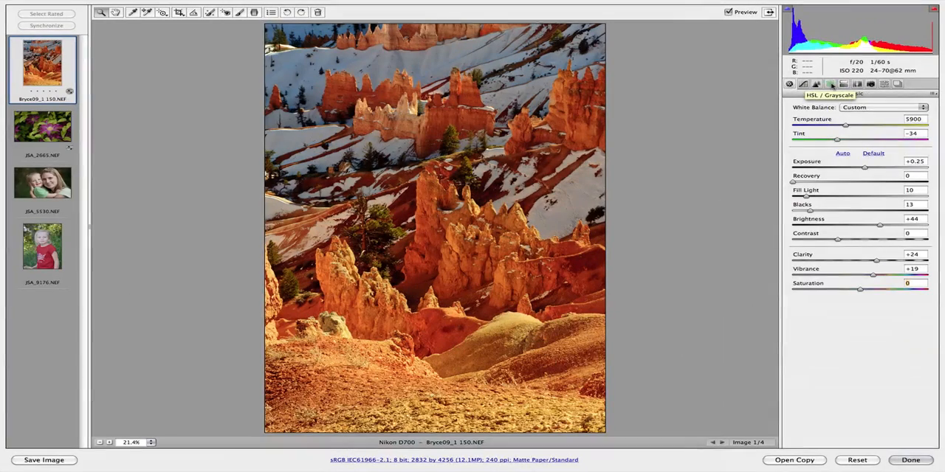
# Step: Desaturate the bluish shadowed snow with the Targeted Adjustment Tool, bringing blues to -100 and aquas to -8
pyautogui.click(826, 84)
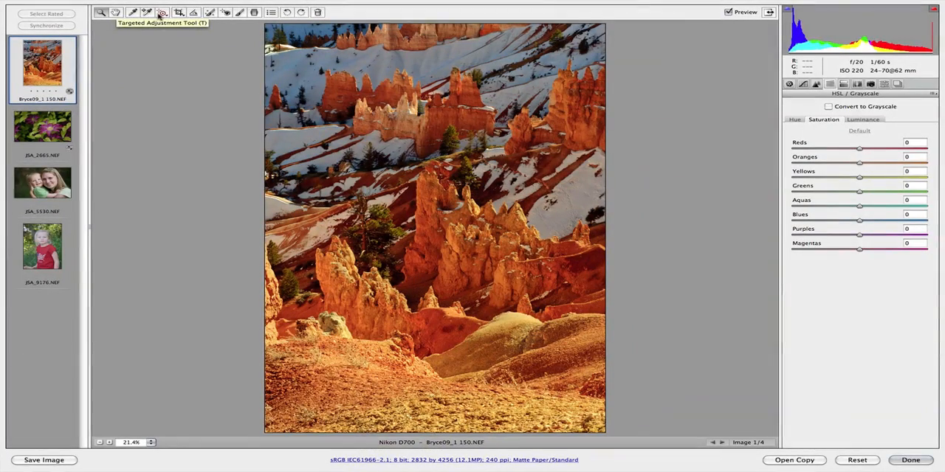
pyautogui.click(171, 19)
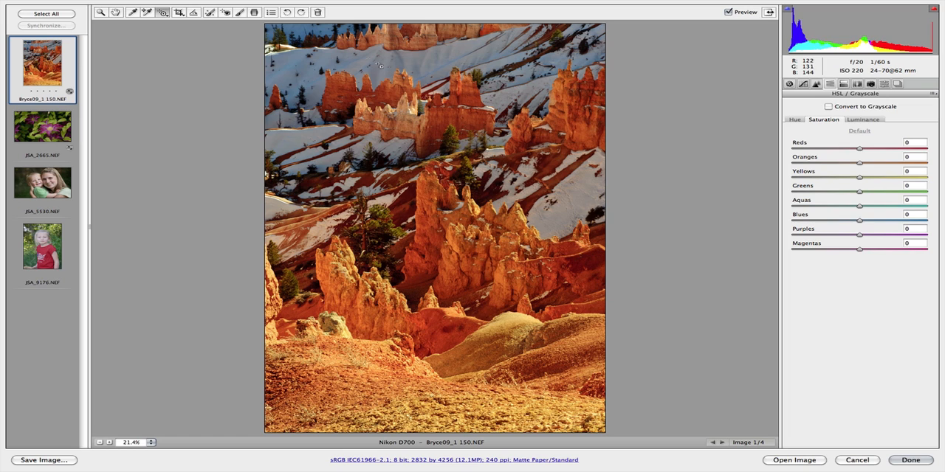
pyautogui.moveTo(323, 31); pyautogui.dragTo(296, 81)
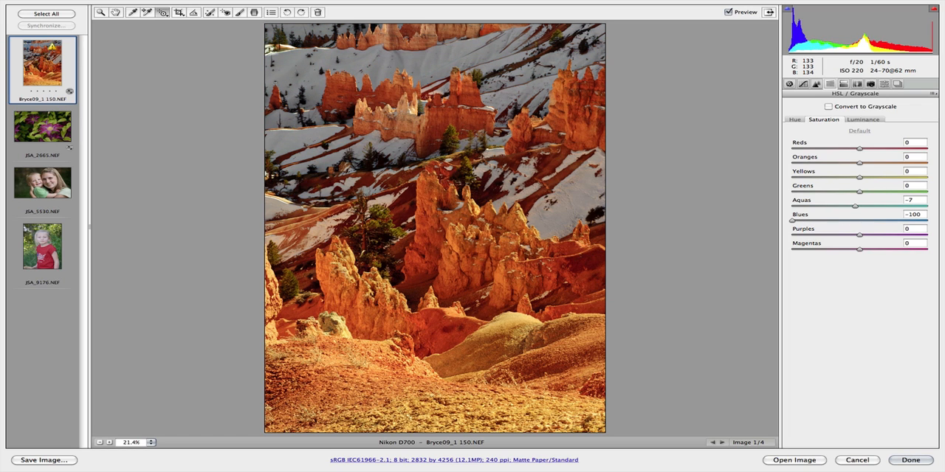
pyautogui.press('super+Tab')
pyautogui.click(694, 5)
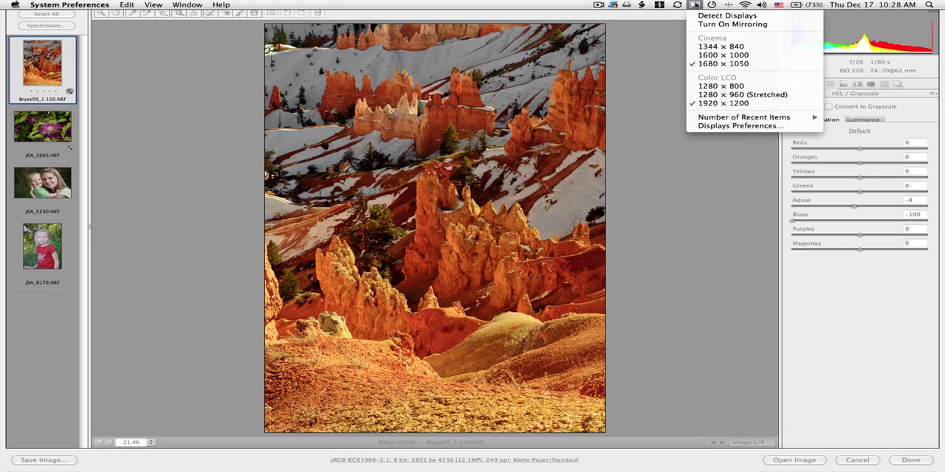
pyautogui.click(599, 5)
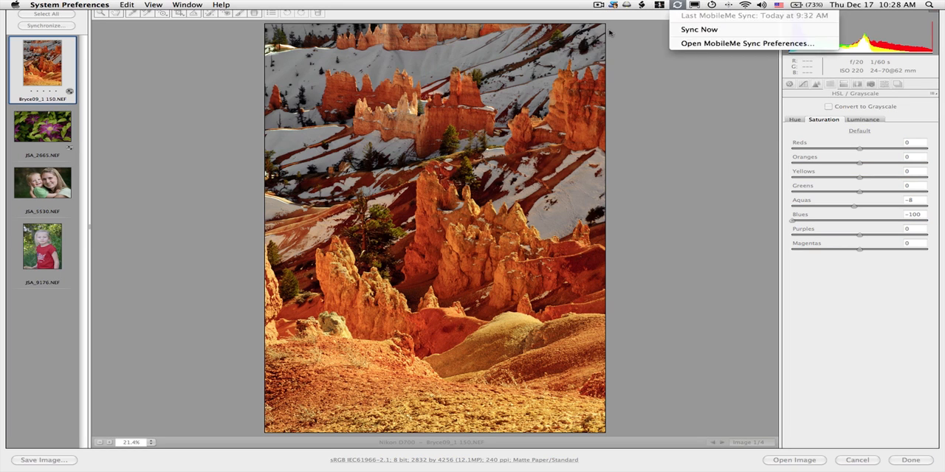
pyautogui.click(612, 33)
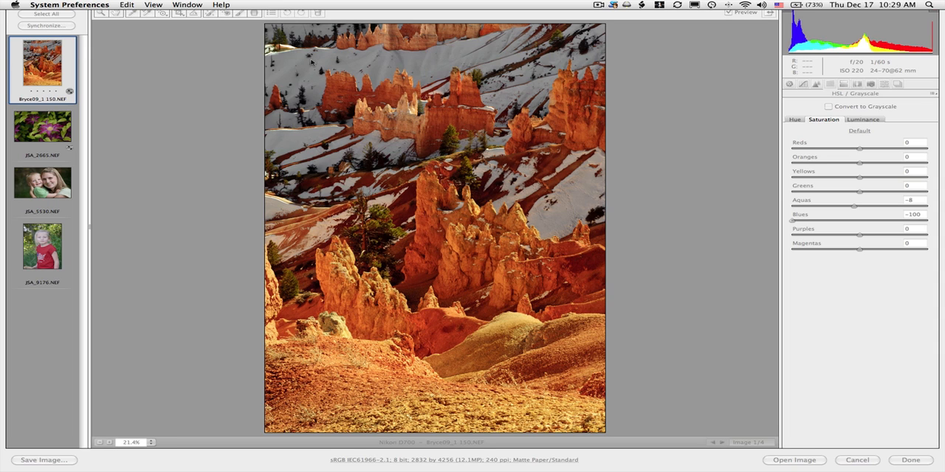
pyautogui.click(309, 67)
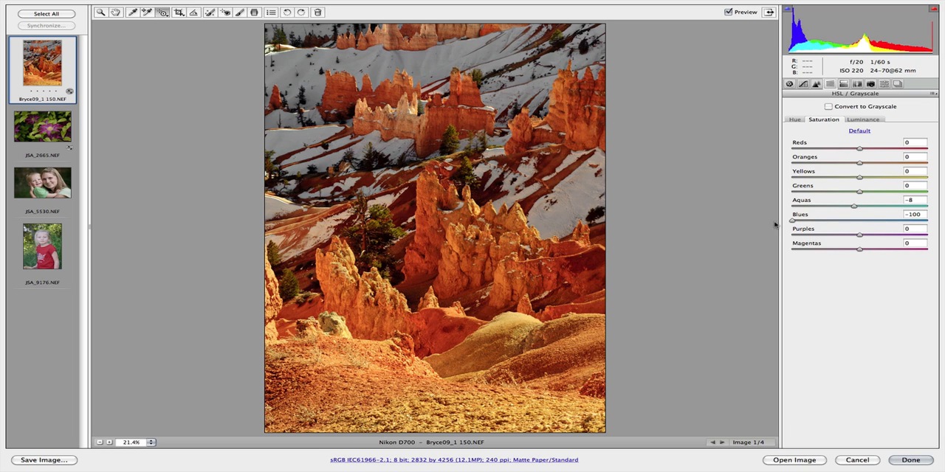
# Step: Boost the rock formations' saturation with the Targeted Adjustment Tool to reds +11, oranges +24 and yellows +2
pyautogui.moveTo(573, 195)
pyautogui.mouseDown()
pyautogui.moveTo(571, 173)
pyautogui.moveTo(569, 210)
pyautogui.moveTo(567, 191)
pyautogui.mouseUp()
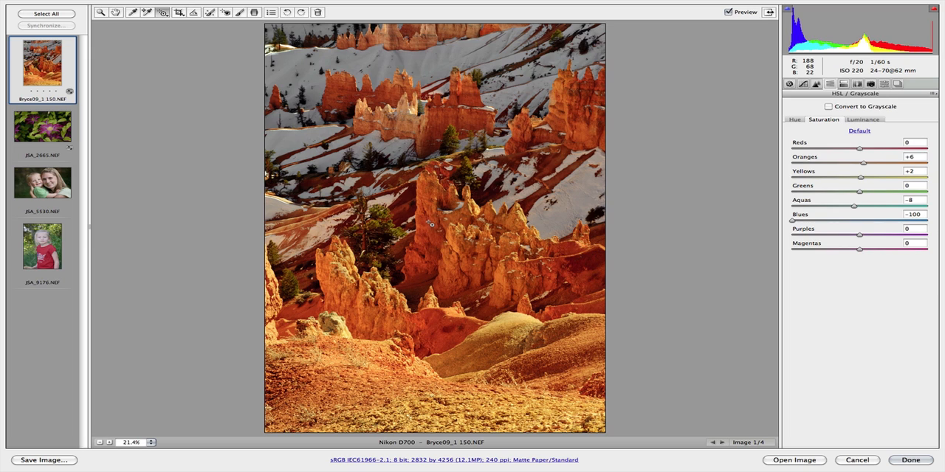
pyautogui.moveTo(432, 224); pyautogui.dragTo(428, 216)
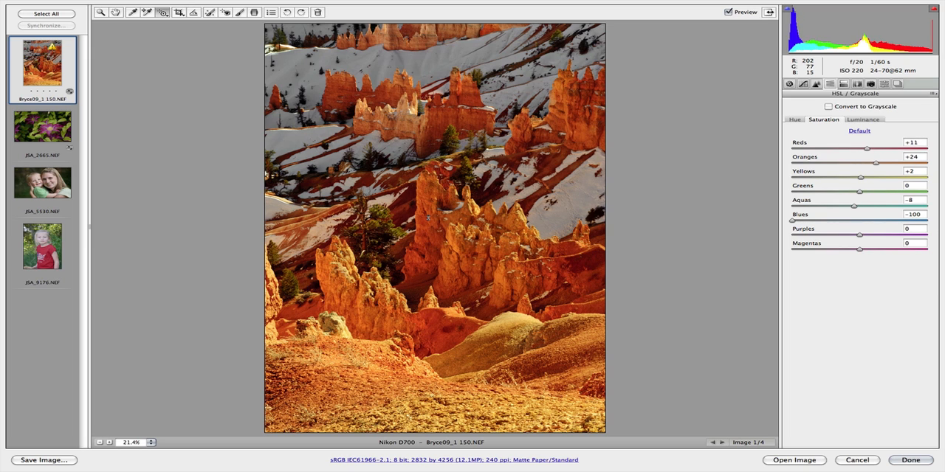
# Step: Brighten the rock formations' luminance with the Targeted Adjustment Tool to reds +26 and oranges +56
pyautogui.click(862, 119)
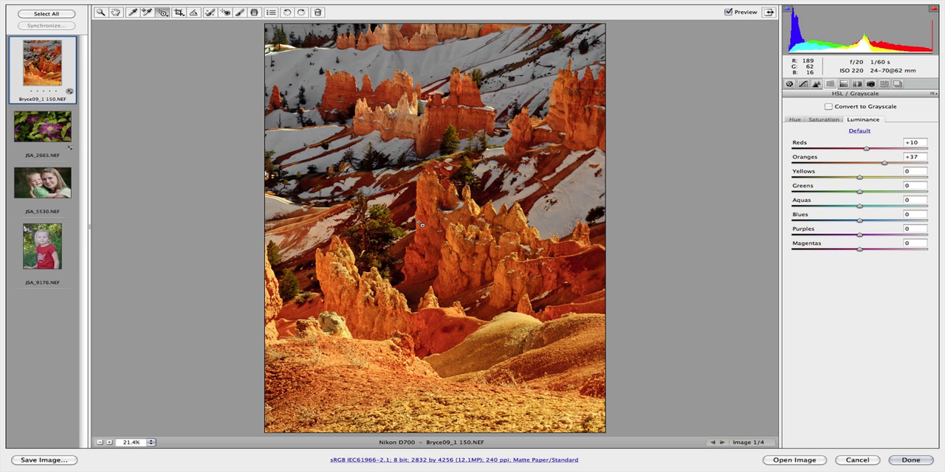
pyautogui.moveTo(423, 211); pyautogui.dragTo(423, 210)
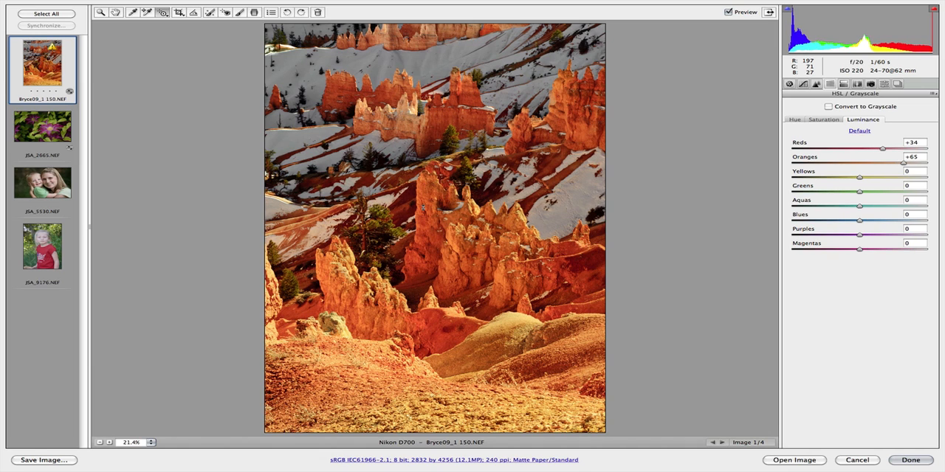
pyautogui.moveTo(423, 212); pyautogui.dragTo(417, 212)
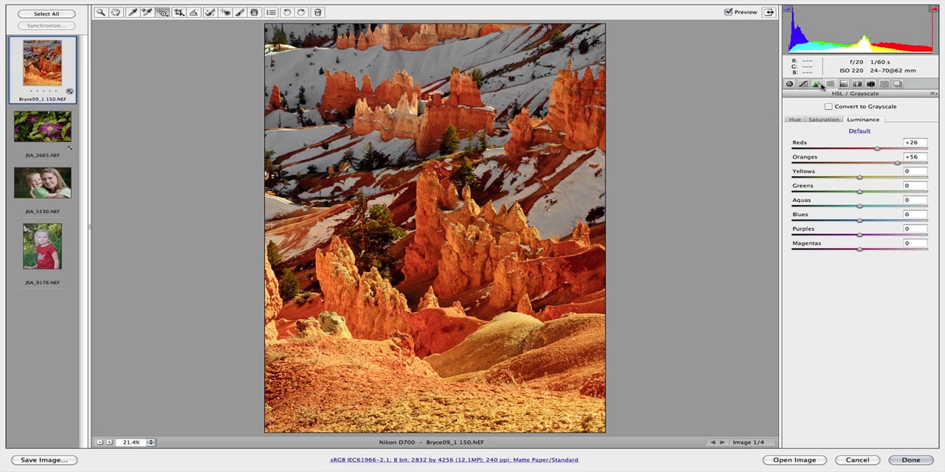
# Step: Darken the photo's edges with lens vignetting at amount -78 and midpoint 38
pyautogui.click(857, 85)
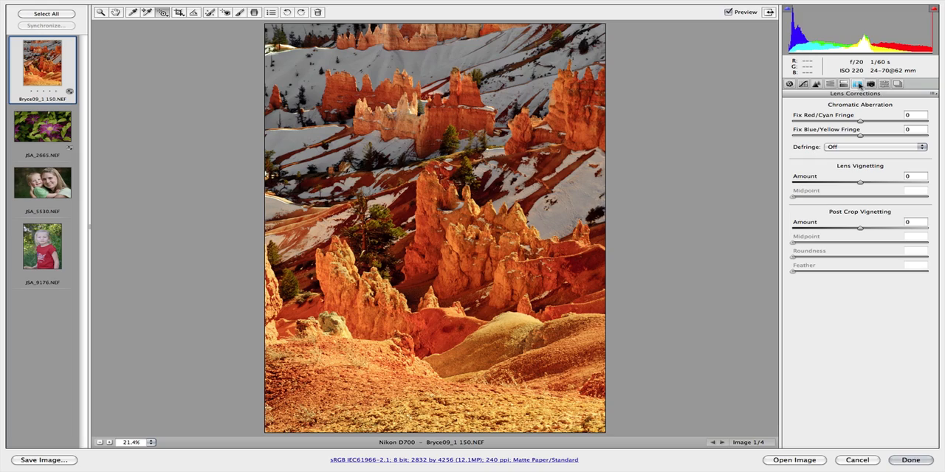
pyautogui.press('alt')
pyautogui.moveTo(860, 186); pyautogui.dragTo(833, 202)
pyautogui.click(858, 199)
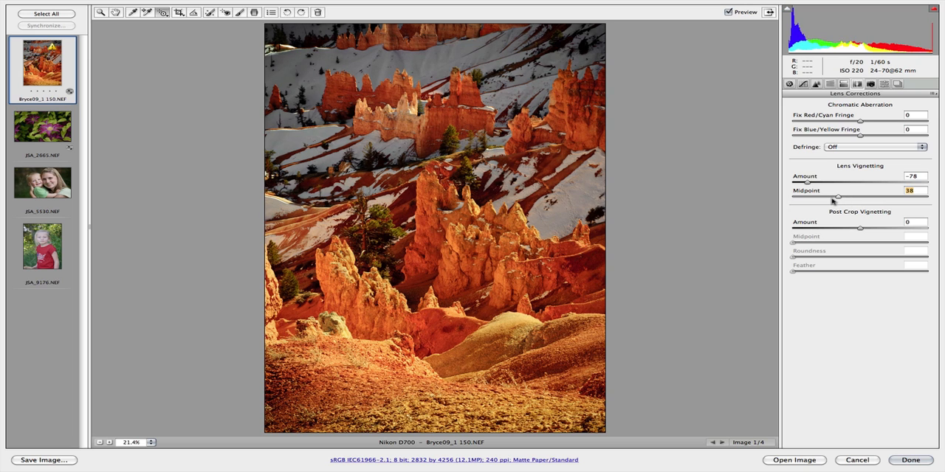
pyautogui.write('50')
pyautogui.moveTo(857, 197); pyautogui.dragTo(837, 200)
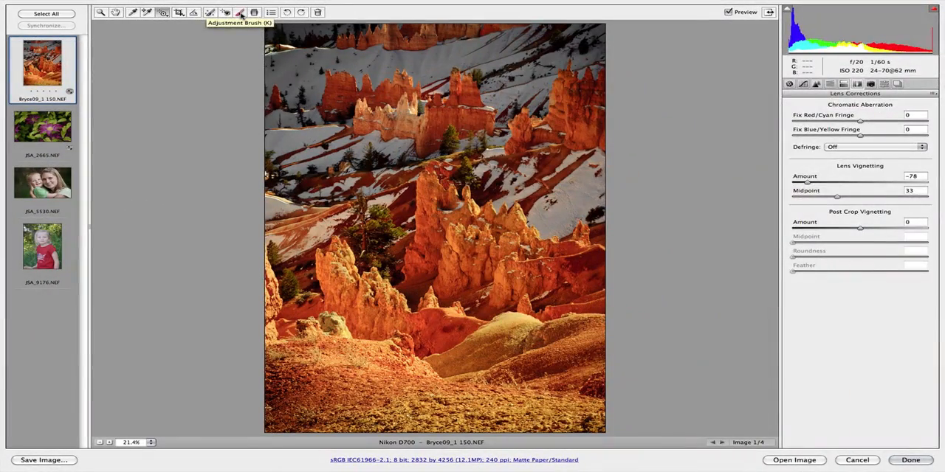
# Step: Set up a new Adjustment Brush with only exposure changed, at +0.70, and a flow of 43
pyautogui.click(244, 26)
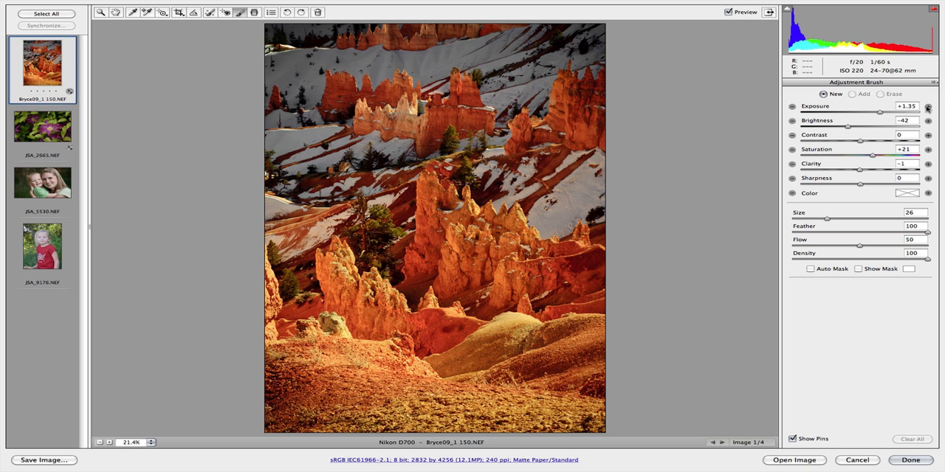
pyautogui.click(792, 107)
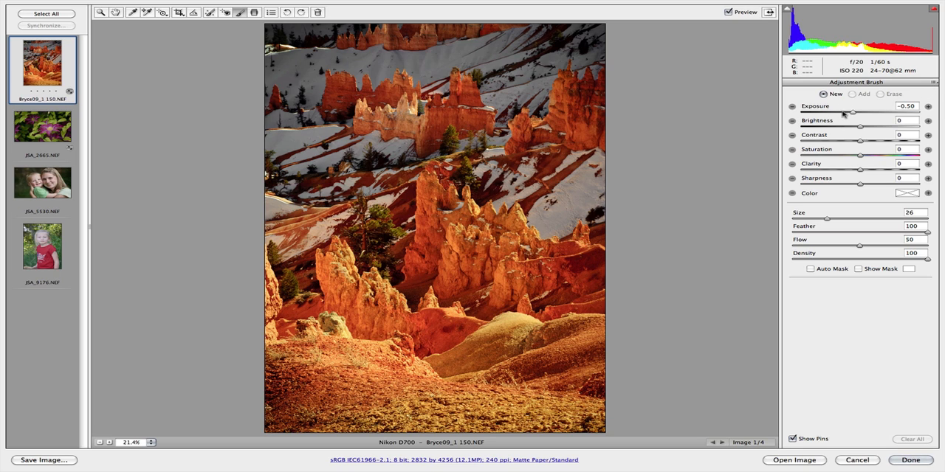
pyautogui.moveTo(855, 113); pyautogui.dragTo(867, 113)
pyautogui.moveTo(859, 249); pyautogui.dragTo(853, 248)
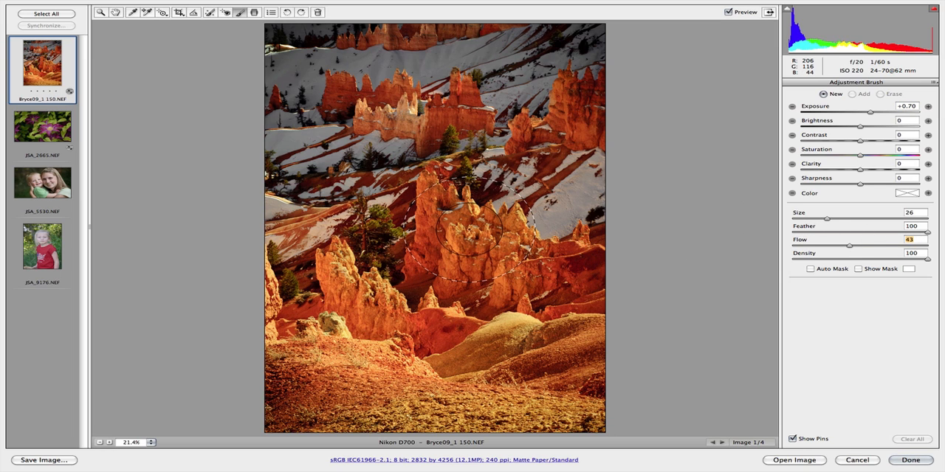
# Step: Reduce the Adjustment Brush size to 16 and raise its exposure to +0.90
pyautogui.press('[')
pyautogui.press('[')
pyautogui.press('[')
pyautogui.press('[')
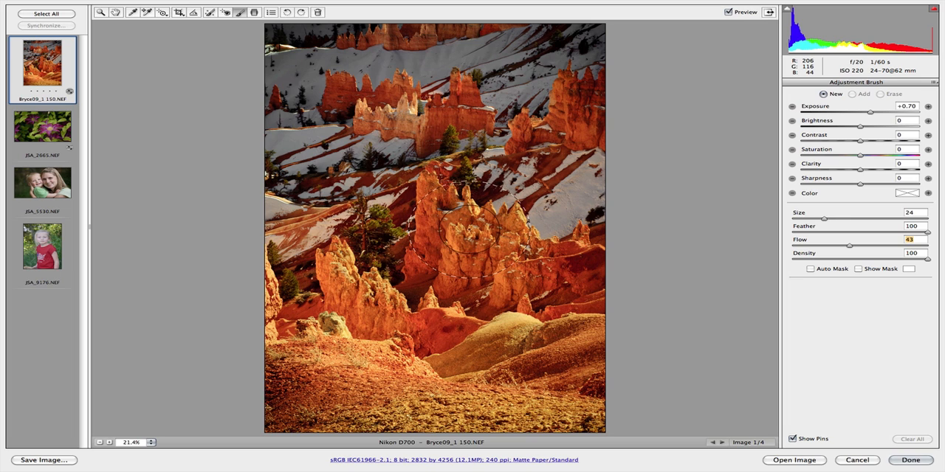
pyautogui.press(']')
pyautogui.press(']')
pyautogui.press('[')
pyautogui.press('[')
pyautogui.press('[')
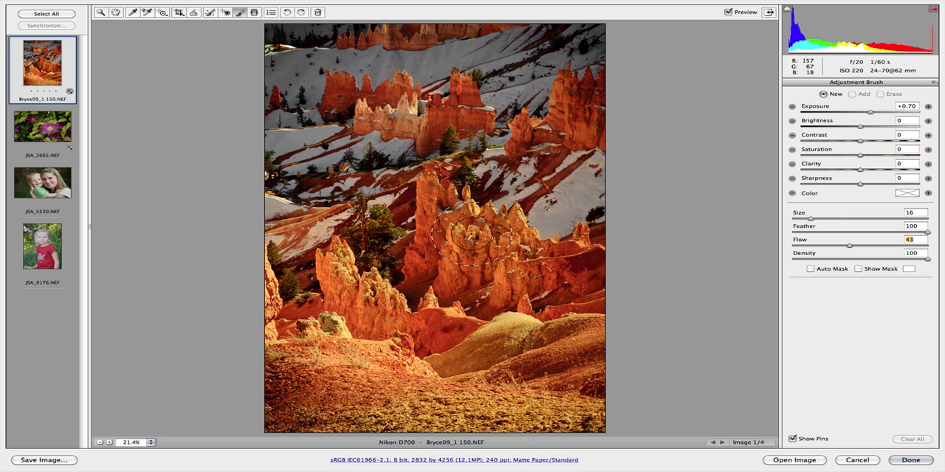
pyautogui.moveTo(872, 113); pyautogui.dragTo(876, 114)
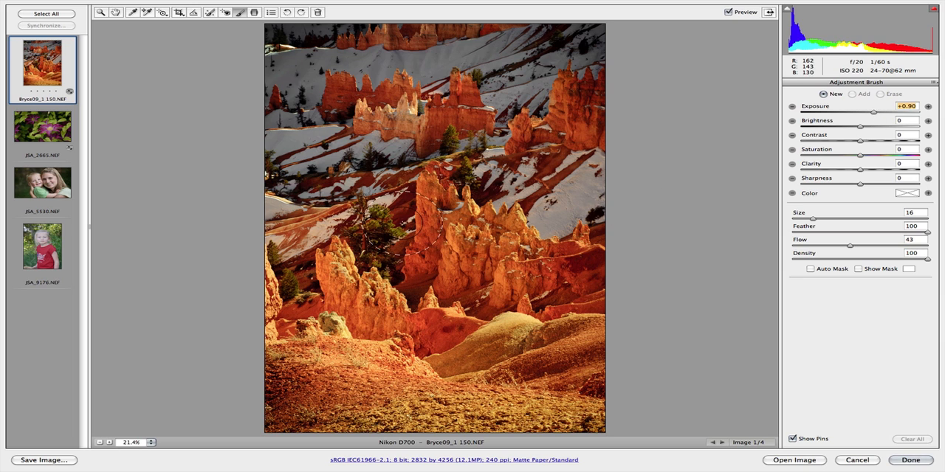
# Step: Brush over the central rock formation and refine the effect to exposure +0.35, contrast +20, clarity 0 and sharpness +35
pyautogui.moveTo(429, 191)
pyautogui.mouseDown()
pyautogui.moveTo(432, 227)
pyautogui.moveTo(478, 249)
pyautogui.moveTo(422, 250)
pyautogui.moveTo(517, 259)
pyautogui.moveTo(450, 237)
pyautogui.moveTo(409, 199)
pyautogui.moveTo(426, 247)
pyautogui.moveTo(438, 262)
pyautogui.moveTo(465, 253)
pyautogui.mouseUp()
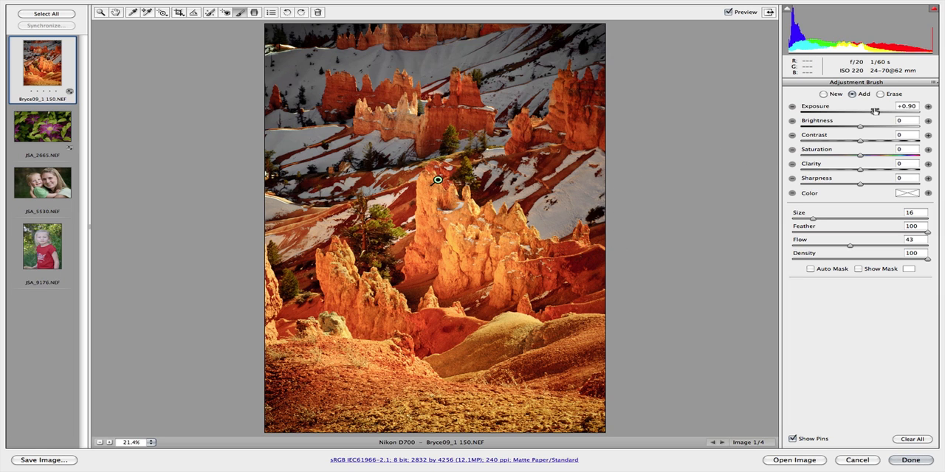
pyautogui.moveTo(873, 113)
pyautogui.mouseDown()
pyautogui.moveTo(851, 113)
pyautogui.moveTo(866, 113)
pyautogui.moveTo(871, 142)
pyautogui.moveTo(880, 142)
pyautogui.moveTo(872, 143)
pyautogui.mouseUp()
pyautogui.moveTo(867, 188); pyautogui.dragTo(868, 170)
pyautogui.press('super+z')
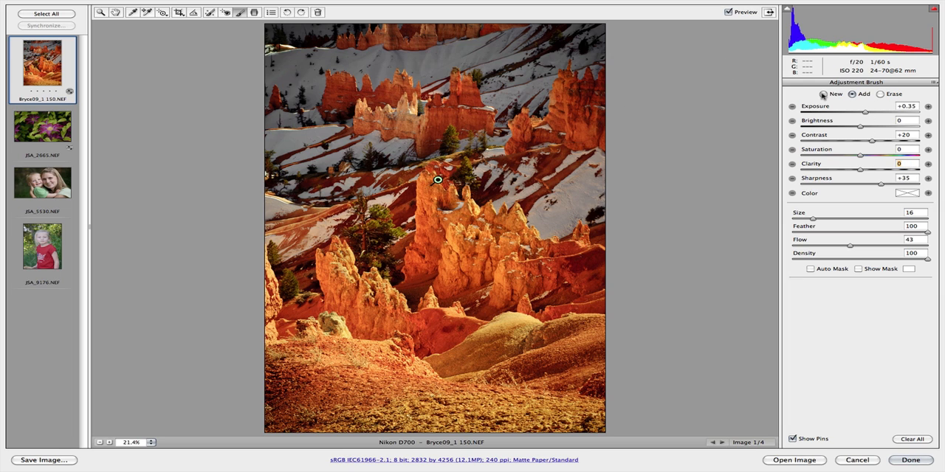
# Step: Add a second brush adjustment starting on the rock formation left of centre, with exposure -0.50, contrast 0 and sharpness -1
pyautogui.click(822, 95)
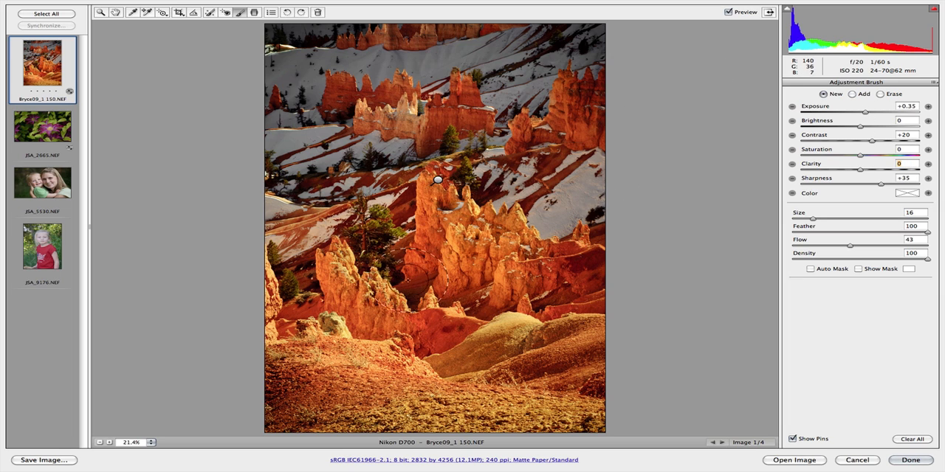
pyautogui.moveTo(415, 279)
pyautogui.mouseDown()
pyautogui.moveTo(347, 286)
pyautogui.moveTo(339, 275)
pyautogui.moveTo(417, 318)
pyautogui.mouseUp()
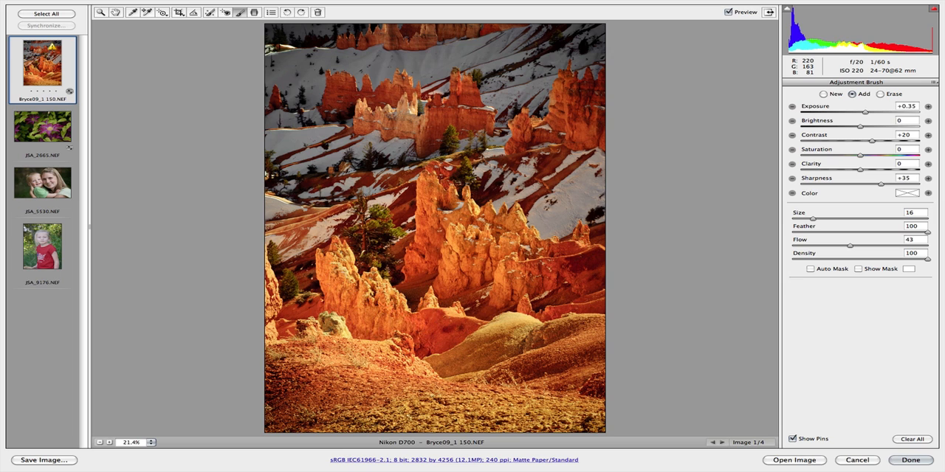
pyautogui.moveTo(865, 112); pyautogui.dragTo(845, 113)
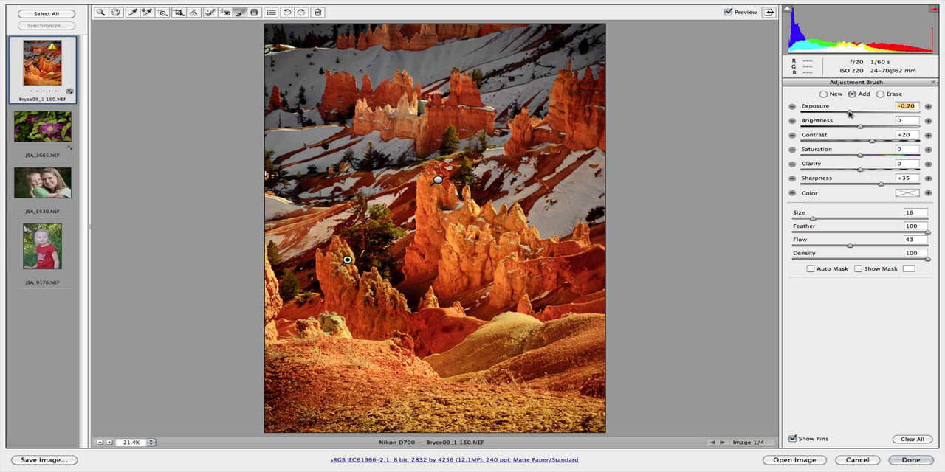
pyautogui.click(857, 142)
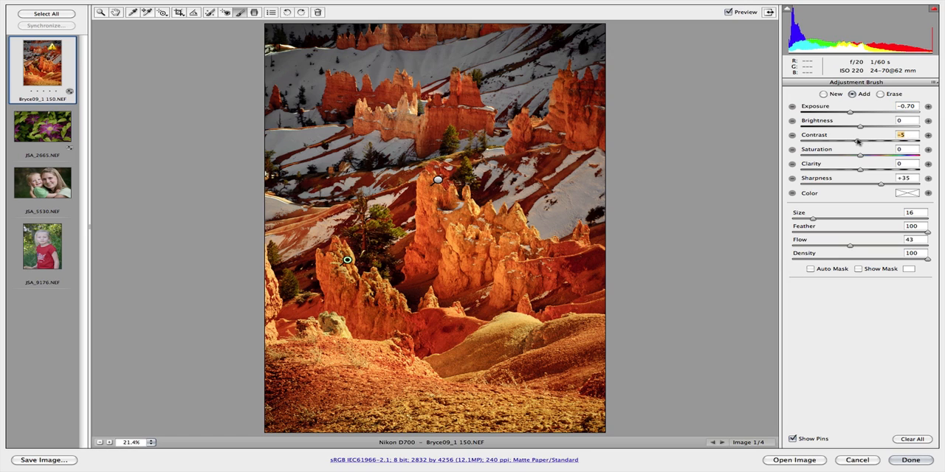
pyautogui.click(853, 112)
pyautogui.click(860, 185)
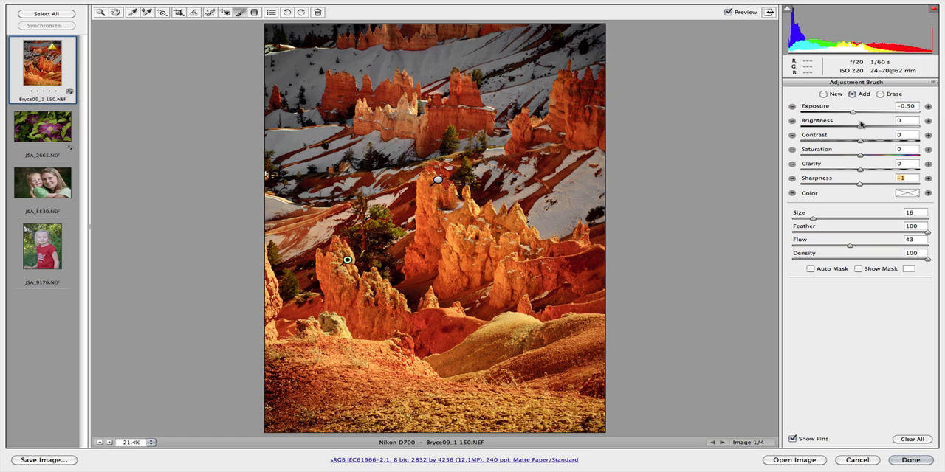
pyautogui.moveTo(854, 113); pyautogui.dragTo(854, 116)
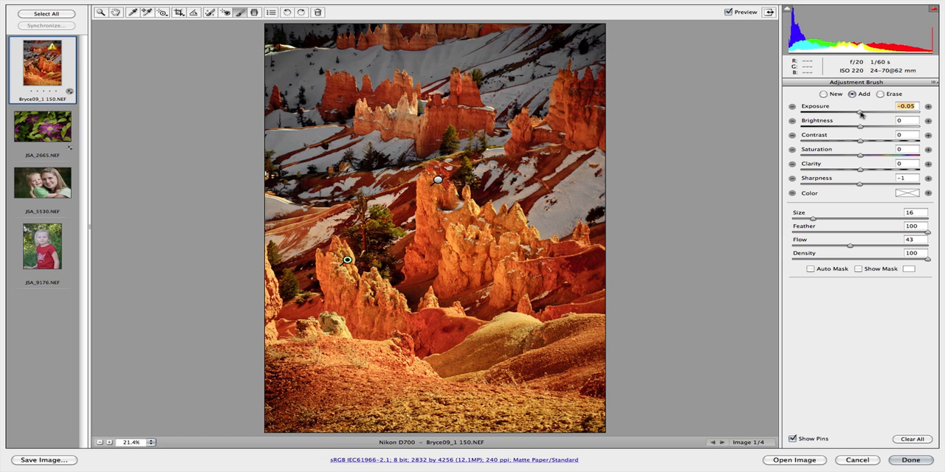
pyautogui.moveTo(861, 114); pyautogui.dragTo(853, 113)
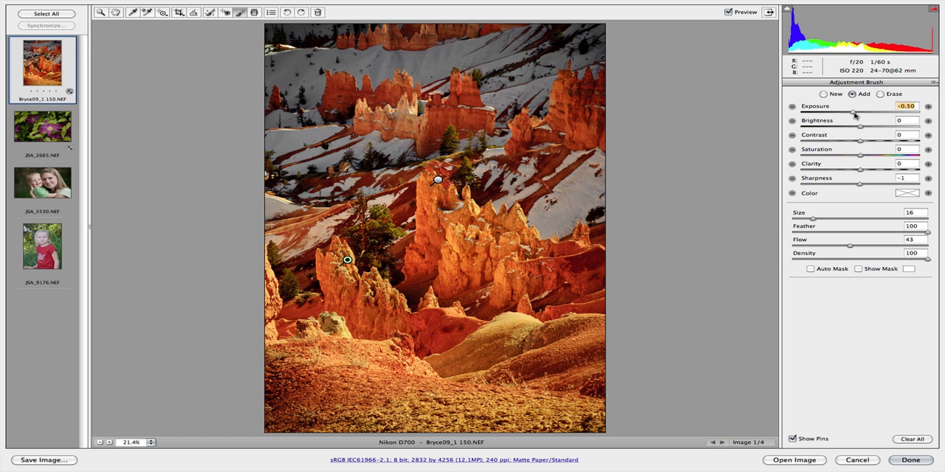
pyautogui.moveTo(854, 111); pyautogui.dragTo(855, 112)
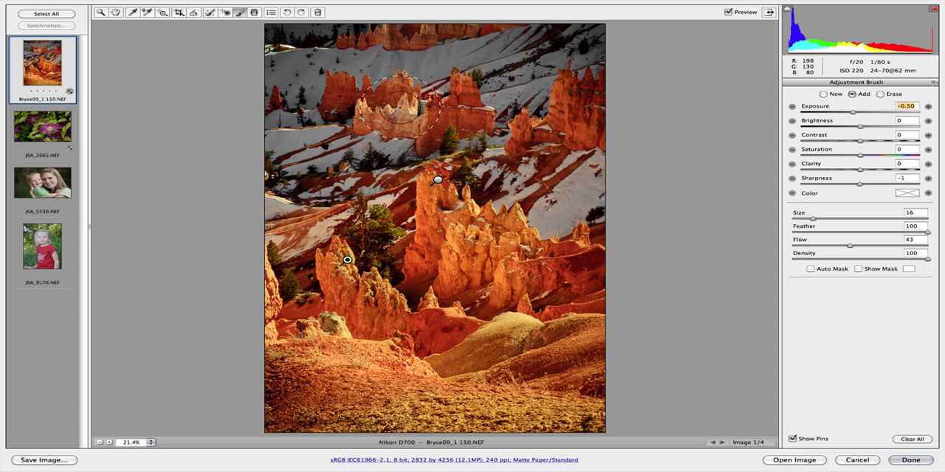
# Step: Paint the darkening adjustment over the background rocks, snow slopes and foreground, leaving out the central rock formation
pyautogui.moveTo(398, 116)
pyautogui.mouseDown()
pyautogui.moveTo(365, 116)
pyautogui.moveTo(424, 111)
pyautogui.moveTo(324, 146)
pyautogui.moveTo(282, 181)
pyautogui.mouseUp()
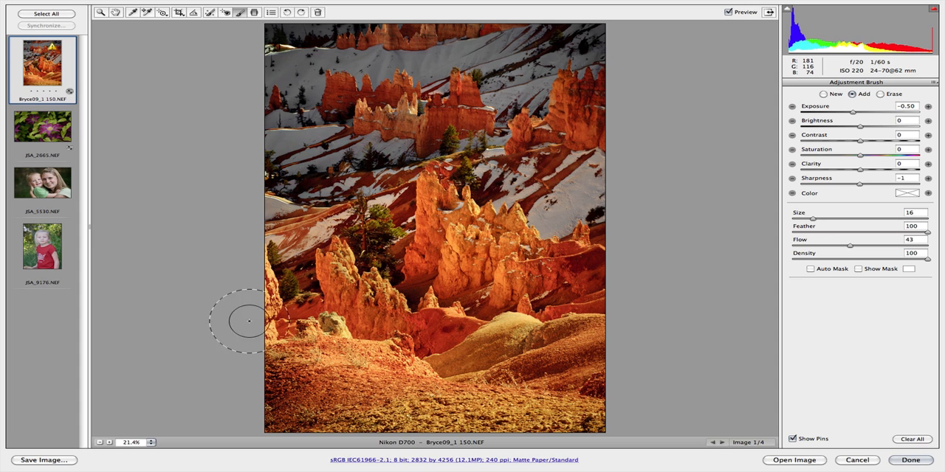
pyautogui.moveTo(249, 322)
pyautogui.mouseDown()
pyautogui.moveTo(333, 398)
pyautogui.moveTo(562, 406)
pyautogui.moveTo(573, 382)
pyautogui.moveTo(566, 347)
pyautogui.moveTo(471, 377)
pyautogui.moveTo(387, 379)
pyautogui.moveTo(281, 338)
pyautogui.moveTo(377, 348)
pyautogui.moveTo(570, 346)
pyautogui.moveTo(597, 167)
pyautogui.moveTo(543, 122)
pyautogui.mouseUp()
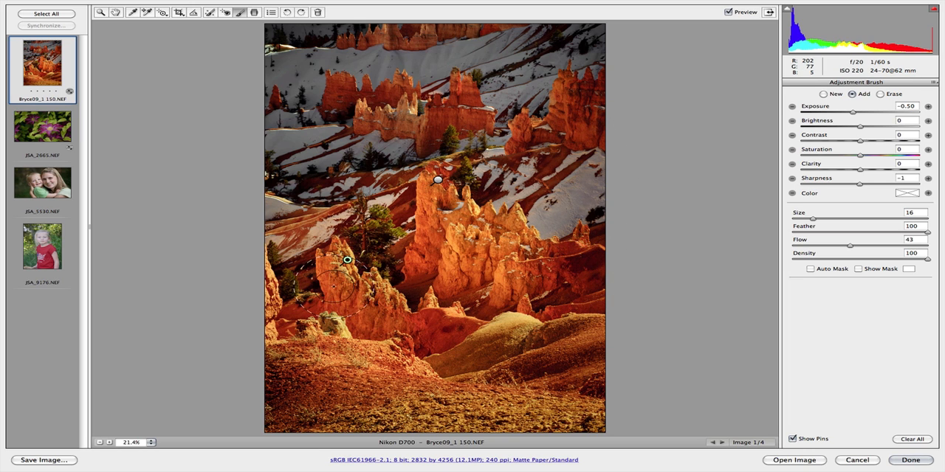
pyautogui.moveTo(298, 214)
pyautogui.mouseDown()
pyautogui.moveTo(323, 211)
pyautogui.moveTo(292, 226)
pyautogui.moveTo(283, 215)
pyautogui.moveTo(329, 177)
pyautogui.mouseUp()
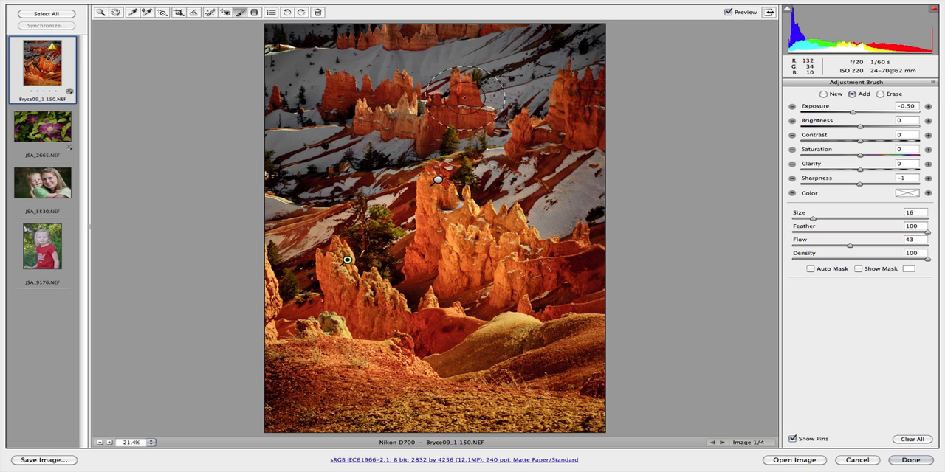
pyautogui.moveTo(566, 105)
pyautogui.mouseDown()
pyautogui.moveTo(552, 115)
pyautogui.moveTo(622, 289)
pyautogui.moveTo(550, 299)
pyautogui.moveTo(580, 292)
pyautogui.mouseUp()
# Step: Erase the darkening from the rock formation left of centre using a size 10 eraser with feather 100
pyautogui.press('alt')
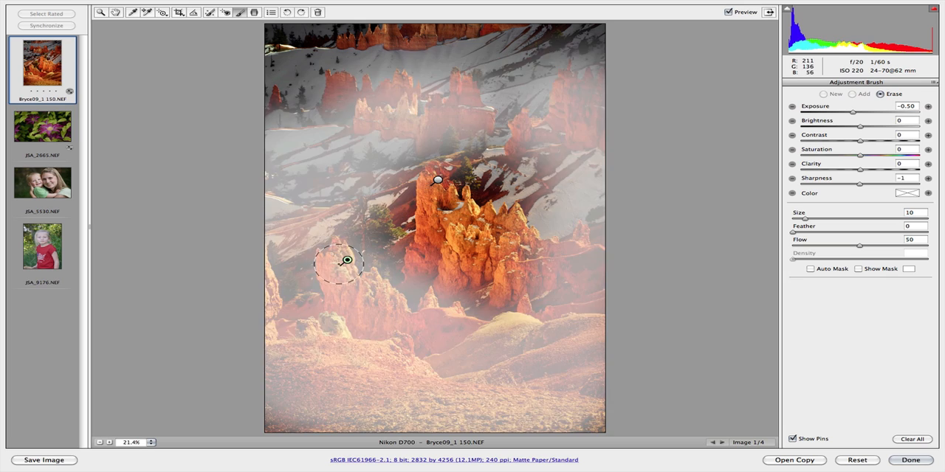
pyautogui.moveTo(335, 259); pyautogui.dragTo(390, 289)
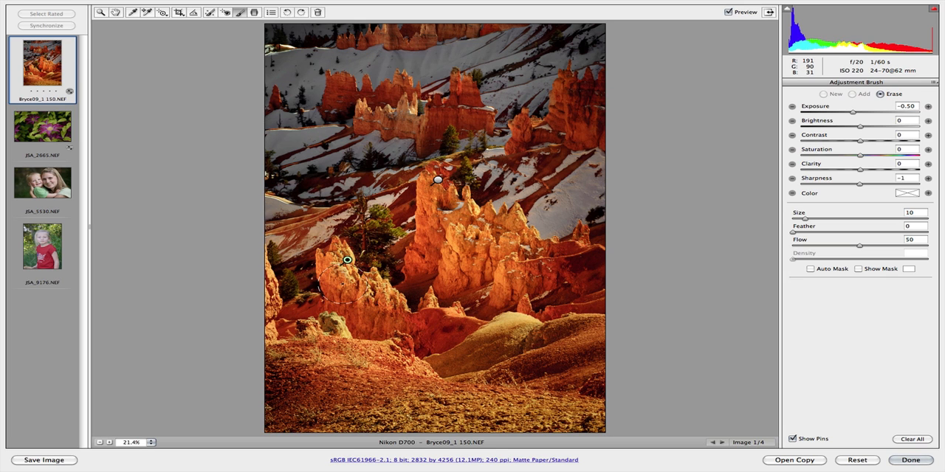
pyautogui.moveTo(825, 231); pyautogui.dragTo(932, 235)
pyautogui.moveTo(328, 275); pyautogui.dragTo(378, 294)
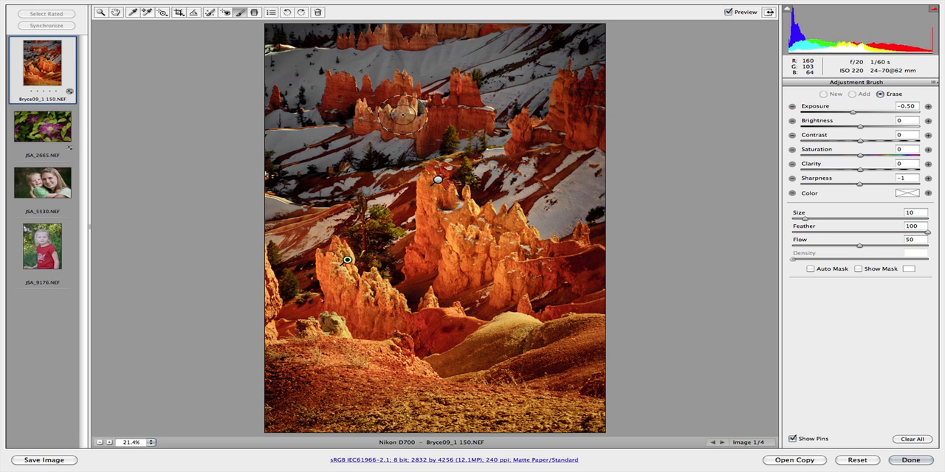
# Step: Reduce the eraser to size 7 and remove the darkening from the pale rocks in the background
pyautogui.press('[')
pyautogui.press('[')
pyautogui.press('[')
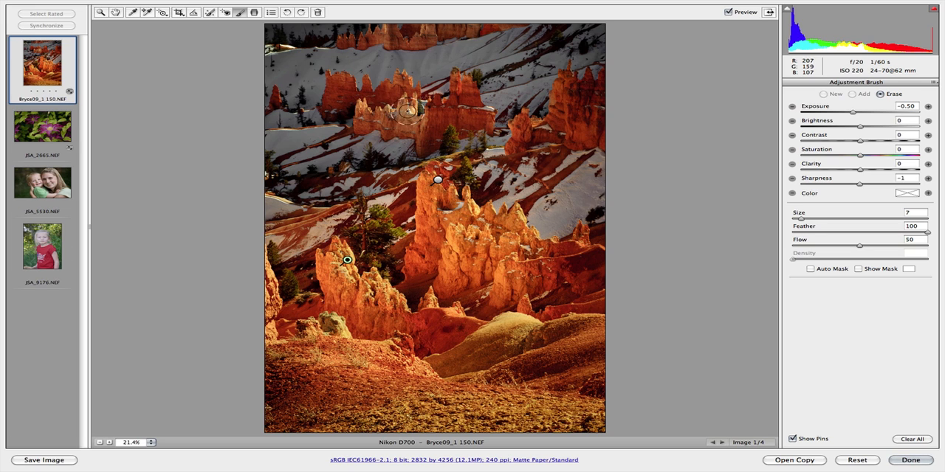
pyautogui.moveTo(407, 111)
pyautogui.mouseDown()
pyautogui.moveTo(365, 112)
pyautogui.moveTo(379, 110)
pyautogui.mouseUp()
# Step: Reduce the eraser to size 4 and remove the darkening along the sunlit edges of the rocks on the photo's right side
pyautogui.press('[')
pyautogui.press('[')
pyautogui.press('[')
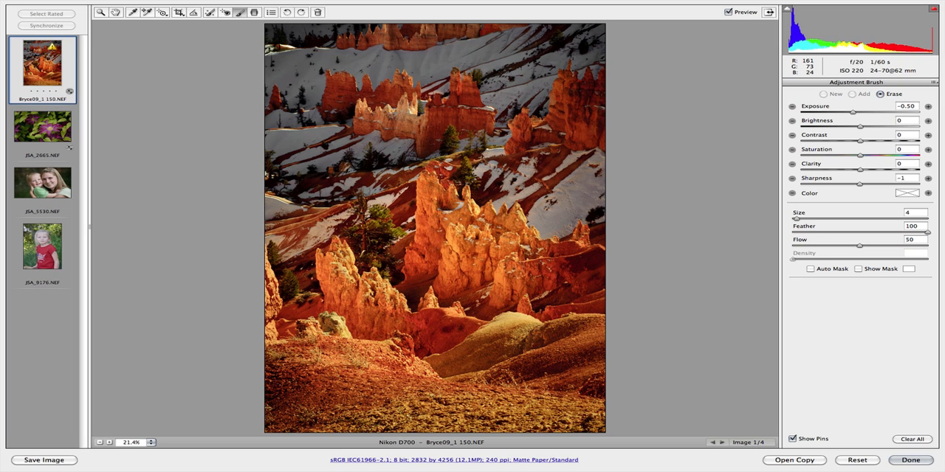
pyautogui.moveTo(545, 245); pyautogui.dragTo(578, 237)
pyautogui.moveTo(525, 112); pyautogui.dragTo(524, 133)
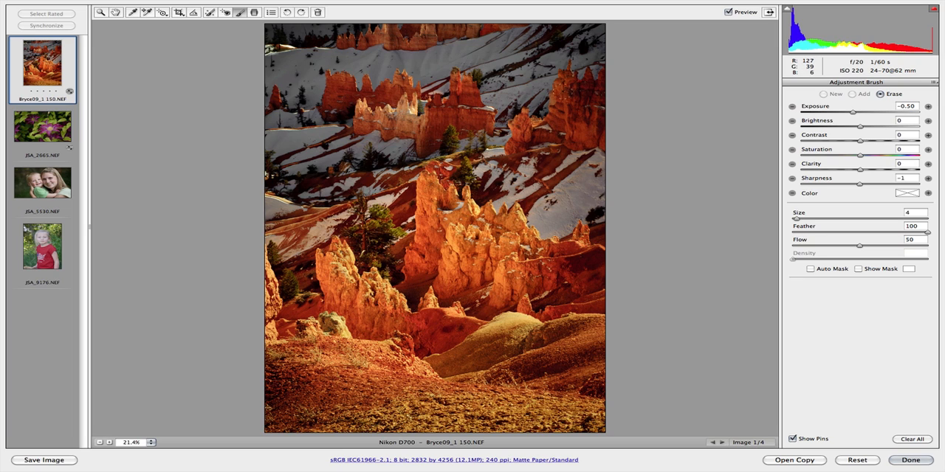
pyautogui.moveTo(556, 82)
pyautogui.mouseDown()
pyautogui.moveTo(570, 92)
pyautogui.moveTo(563, 104)
pyautogui.mouseUp()
# Step: Erase the darkening in small strokes across the pale and red rock spires of the central background formation
pyautogui.moveTo(423, 122); pyautogui.dragTo(417, 112)
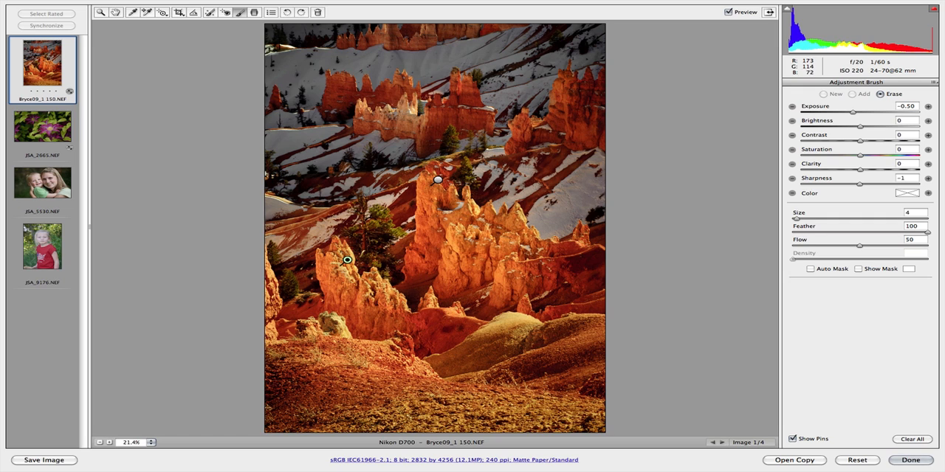
pyautogui.click(420, 107)
pyautogui.moveTo(390, 88)
pyautogui.mouseDown()
pyautogui.moveTo(378, 87)
pyautogui.moveTo(388, 94)
pyautogui.mouseUp()
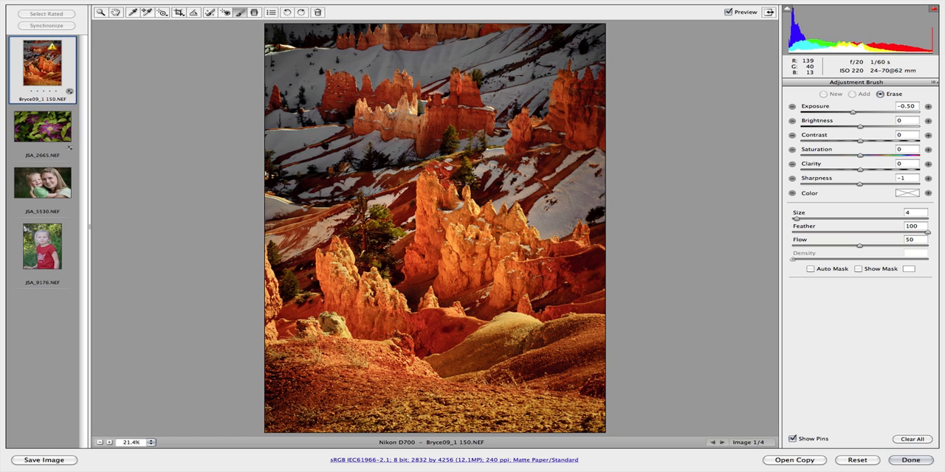
pyautogui.moveTo(393, 125); pyautogui.dragTo(456, 120)
pyautogui.moveTo(455, 102); pyautogui.dragTo(465, 114)
pyautogui.moveTo(430, 137)
pyautogui.mouseDown()
pyautogui.moveTo(466, 114)
pyautogui.moveTo(447, 122)
pyautogui.moveTo(434, 108)
pyautogui.mouseUp()
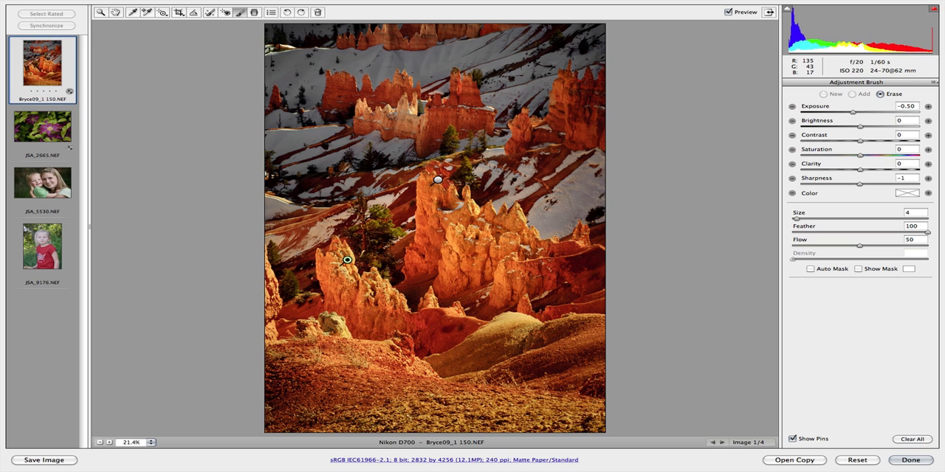
pyautogui.moveTo(358, 112); pyautogui.dragTo(372, 130)
pyautogui.moveTo(378, 130)
pyautogui.mouseDown()
pyautogui.moveTo(412, 129)
pyautogui.moveTo(403, 103)
pyautogui.moveTo(347, 93)
pyautogui.moveTo(368, 117)
pyautogui.mouseUp()
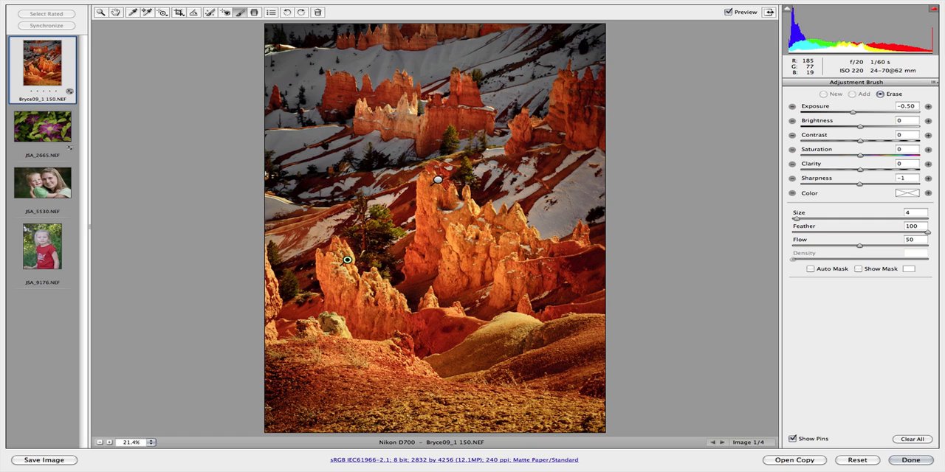
# Step: Erase the darkening with the size 4 eraser from the lower central rocks, the pale mound below them and the foreground ridge
pyautogui.moveTo(474, 253); pyautogui.dragTo(471, 248)
pyautogui.moveTo(441, 314); pyautogui.dragTo(453, 322)
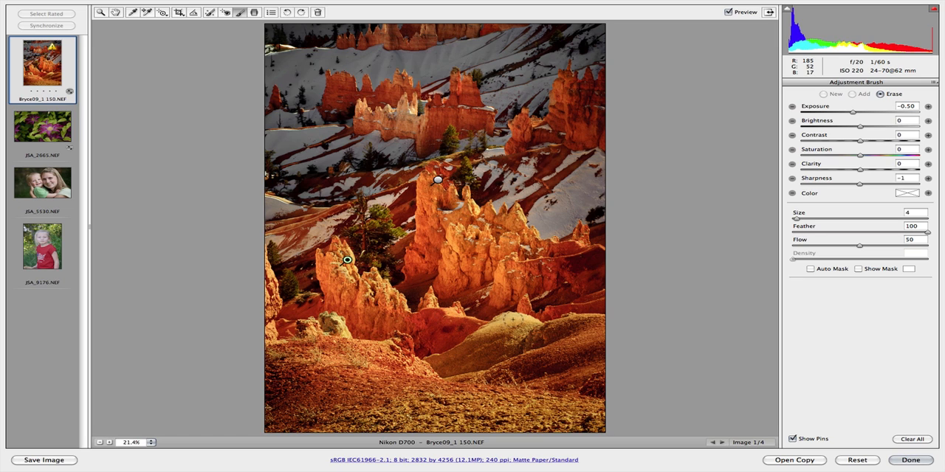
pyautogui.moveTo(512, 320)
pyautogui.mouseDown()
pyautogui.moveTo(567, 330)
pyautogui.moveTo(503, 358)
pyautogui.mouseUp()
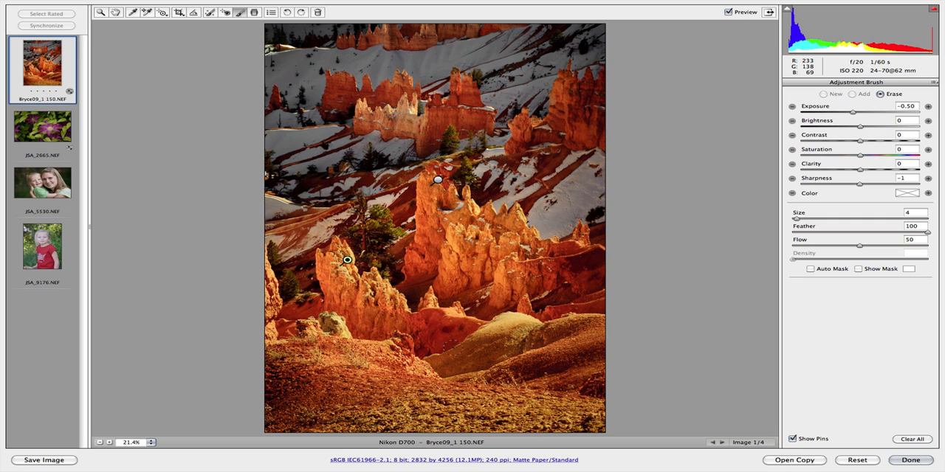
pyautogui.moveTo(422, 354); pyautogui.dragTo(345, 349)
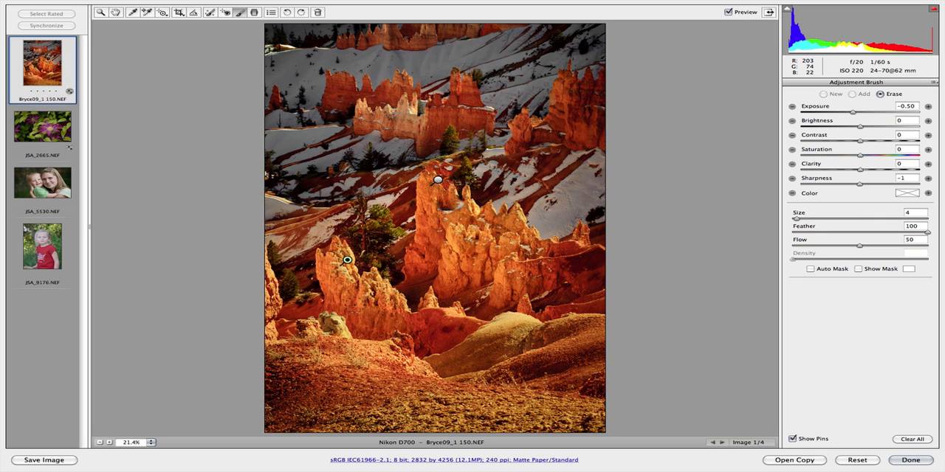
pyautogui.press('alt')
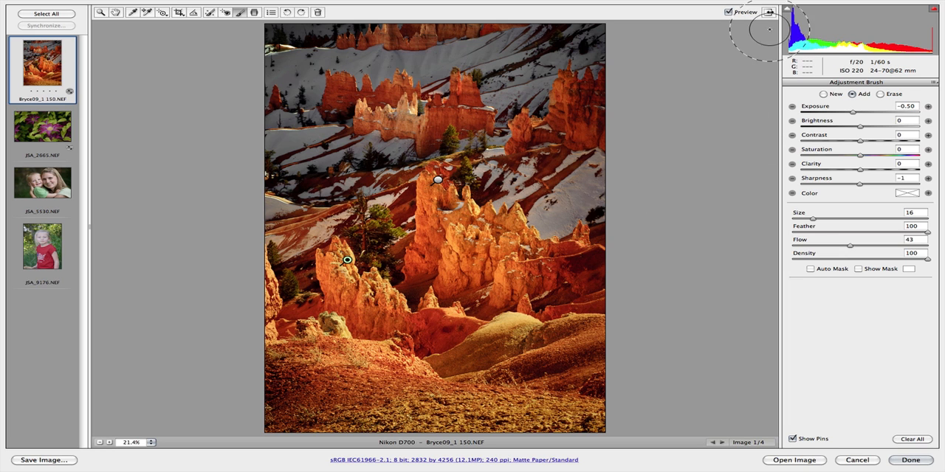
# Step: Compare the photo with and without the brush adjustments by toggling the preview several times, leaving the preview on
pyautogui.click(728, 11)
pyautogui.click(728, 12)
pyautogui.click(729, 11)
pyautogui.click(728, 12)
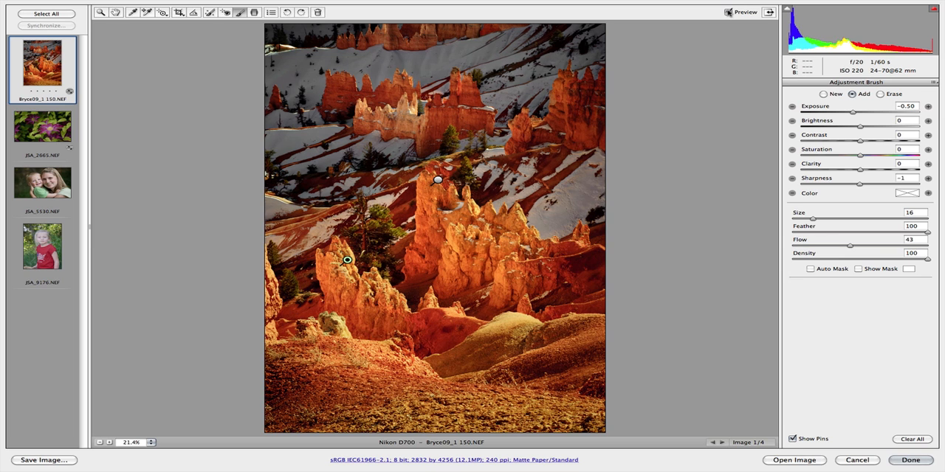
pyautogui.click(729, 12)
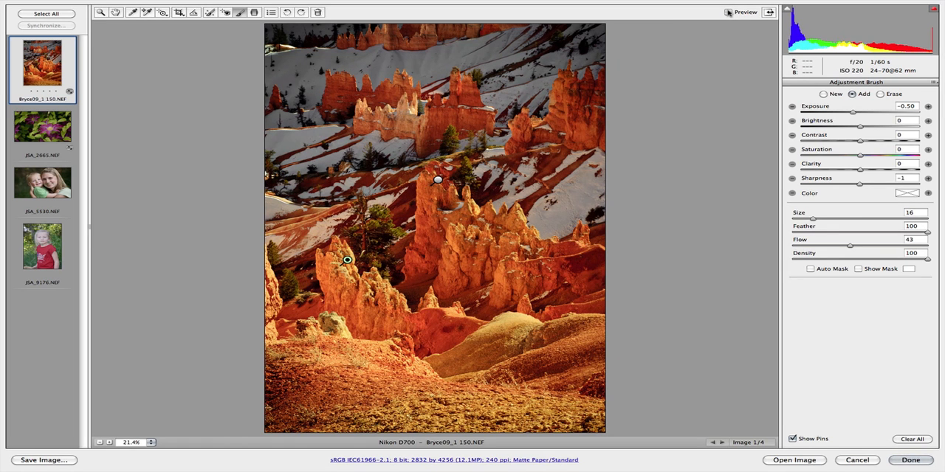
pyautogui.click(728, 12)
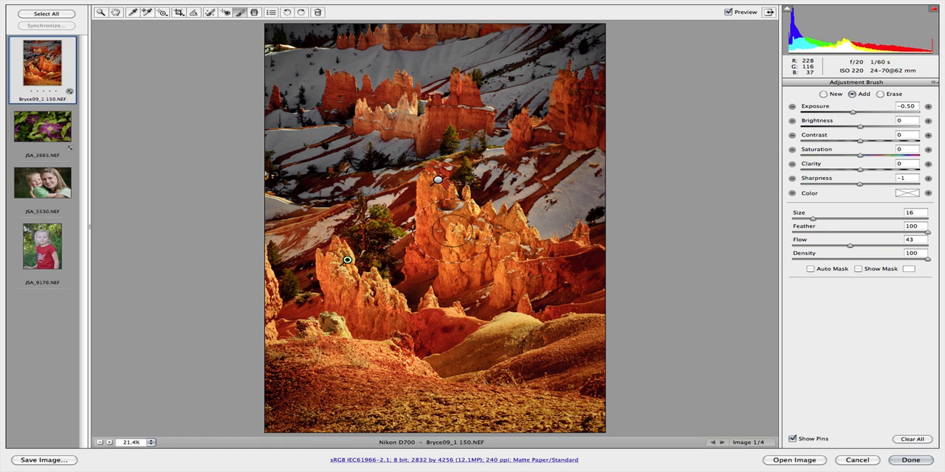